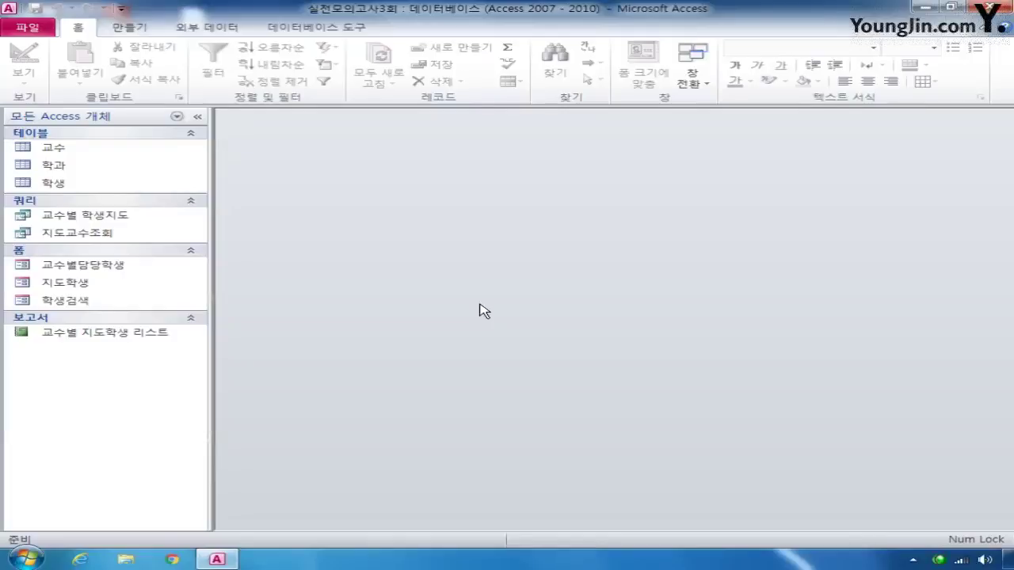
# Open the 학생 table in design view and set the 학번 field as the primary key.
pyautogui.rightClick(81, 184)
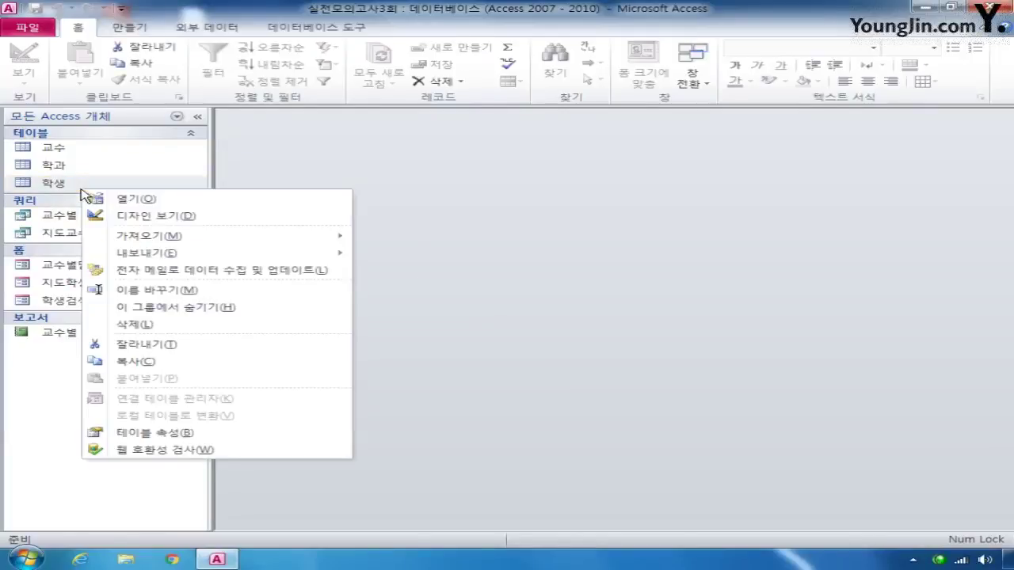
pyautogui.click(124, 214)
pyautogui.moveTo(496, 156); pyautogui.dragTo(503, 139)
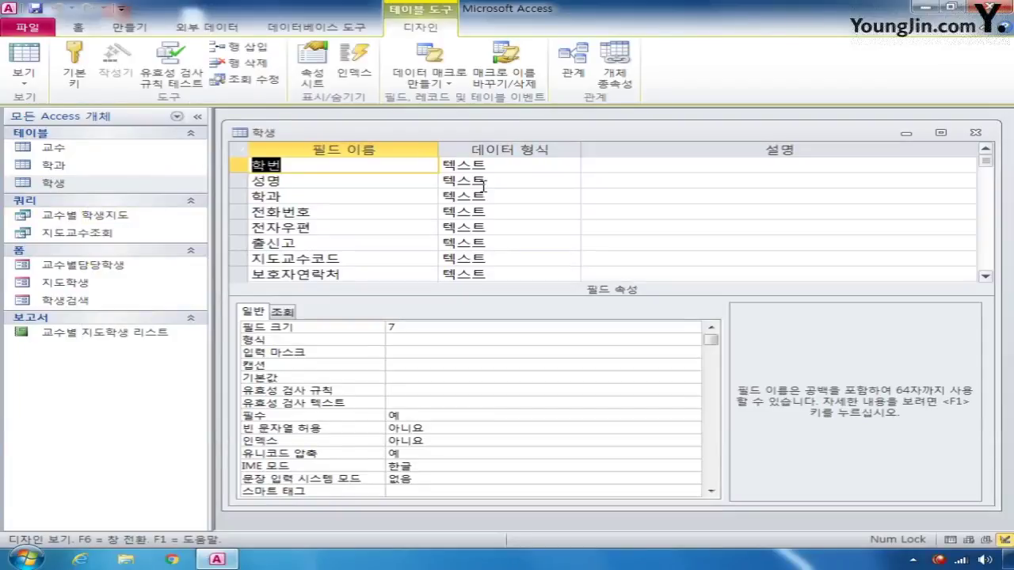
pyautogui.click(238, 165)
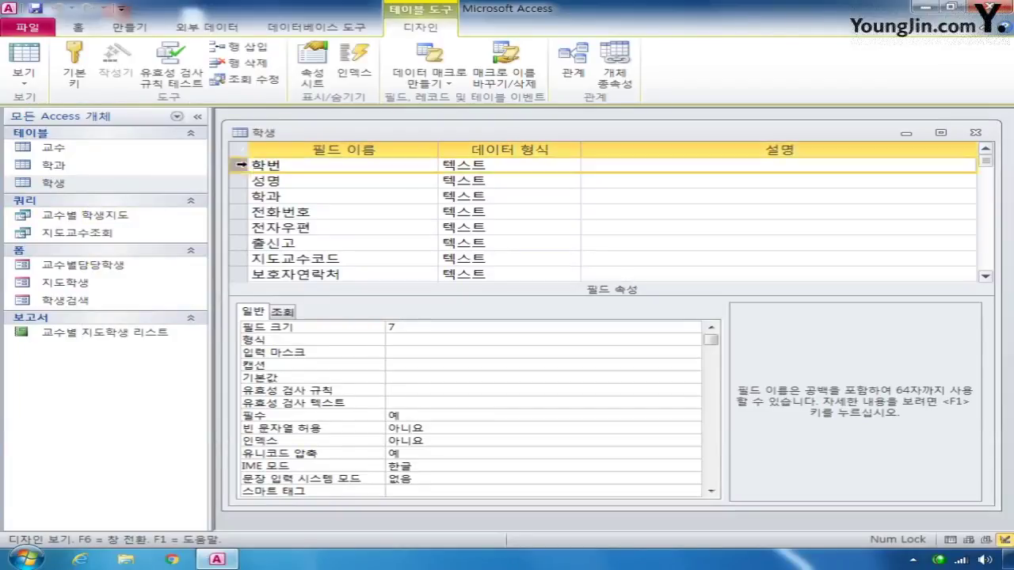
pyautogui.click(75, 65)
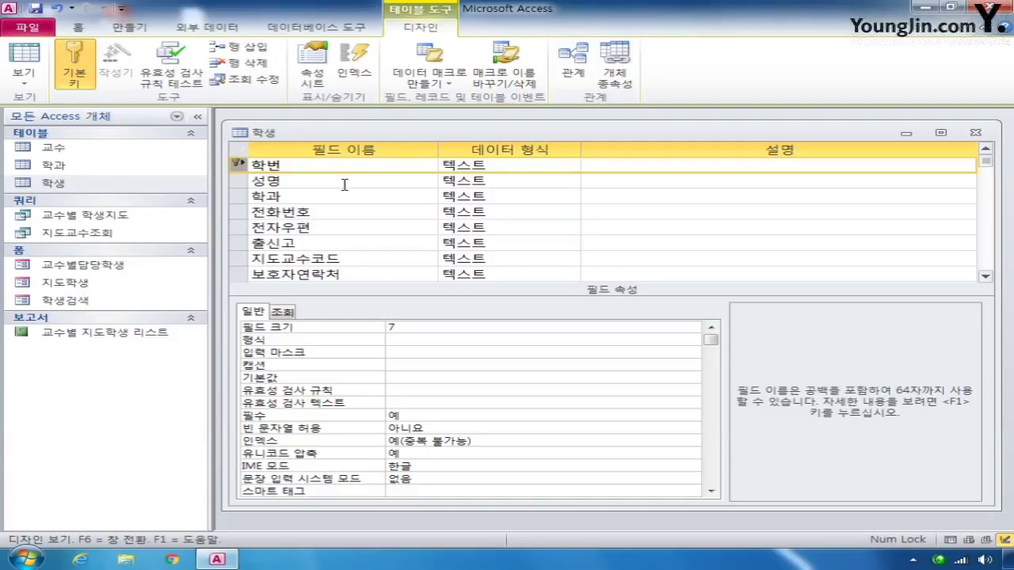
# Set the validation rule (유효성 검사 규칙) of the 학번 field to len([학번])=7.
pyautogui.click(414, 390)
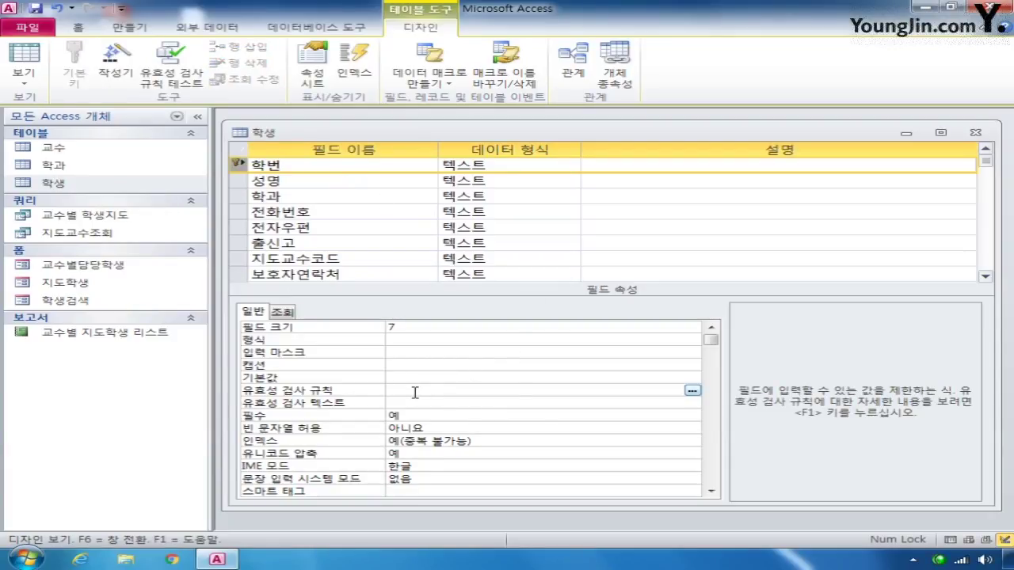
pyautogui.write('len')
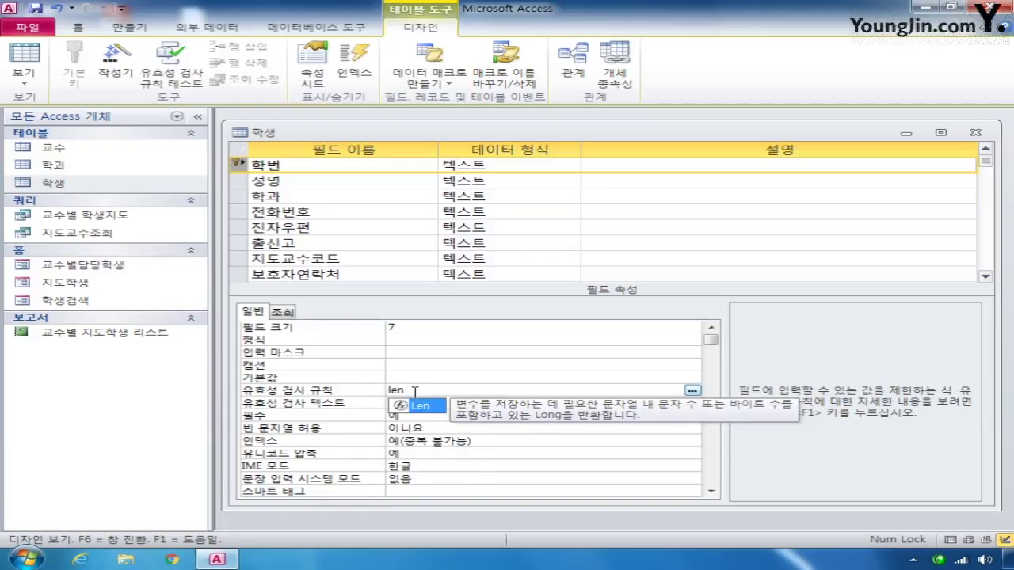
pyautogui.write('(')
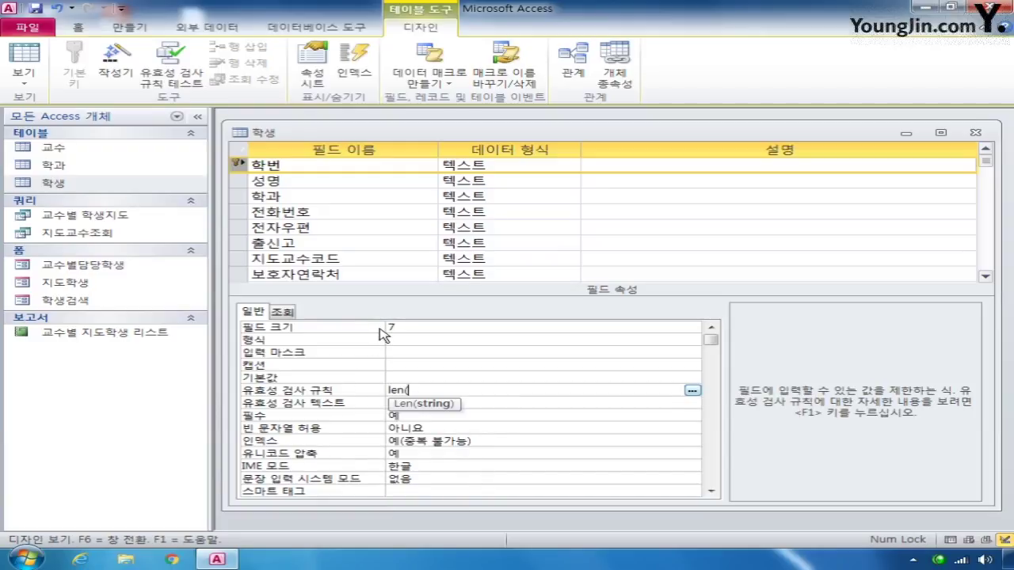
pyautogui.write('[하')
pyautogui.write('학번]')
pyautogui.write(')')
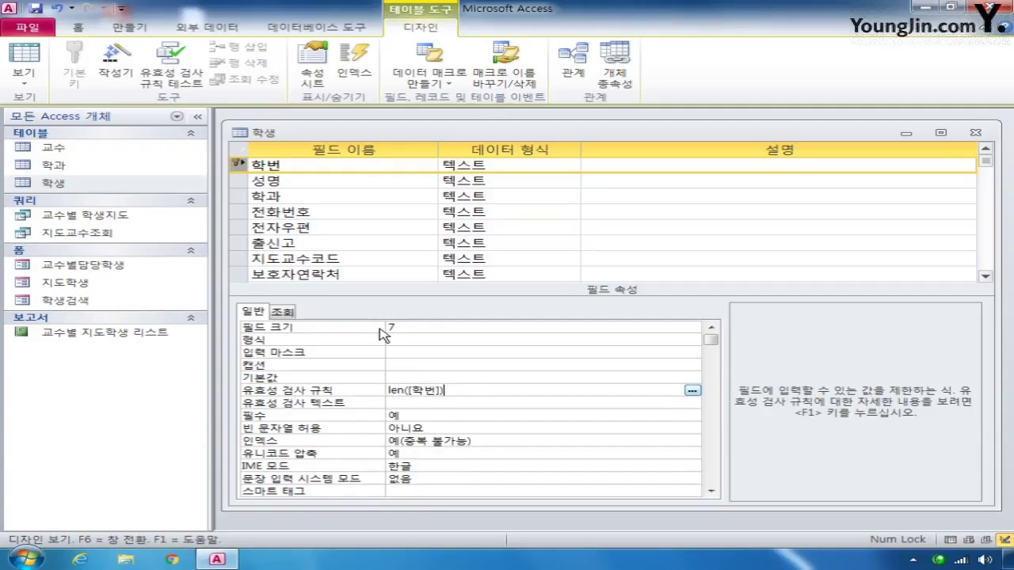
pyautogui.write('=7')
# Set the input mask (입력 마스크) of the 성명 field to LL??
pyautogui.click(237, 182)
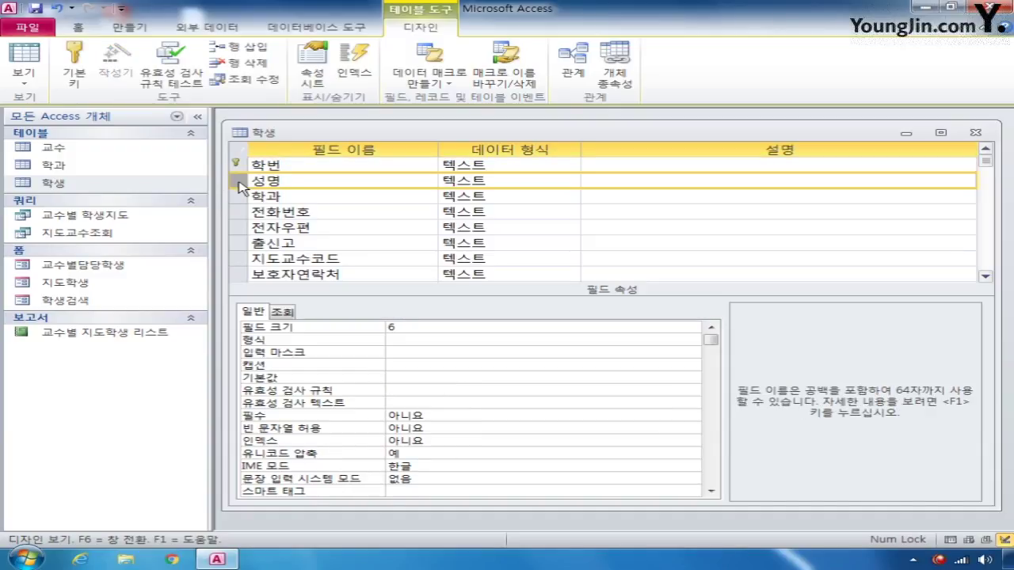
pyautogui.click(419, 351)
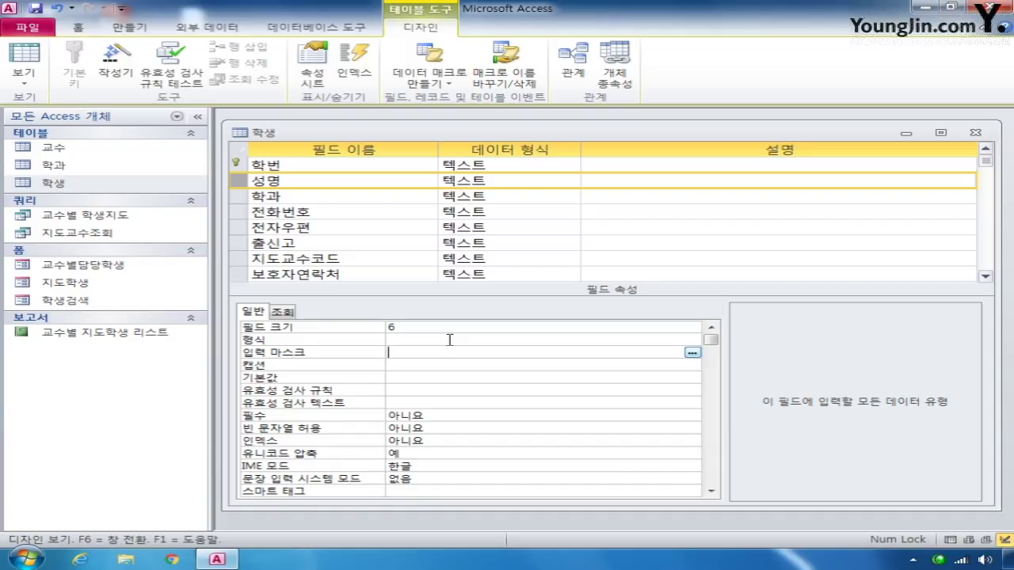
pyautogui.write('LLㄷ')
pyautogui.press('BackSpace')
pyautogui.write('??')
# Set the IME mode (IME 모드) of the 전자우편 field to 영숫자 반자.
pyautogui.click(239, 227)
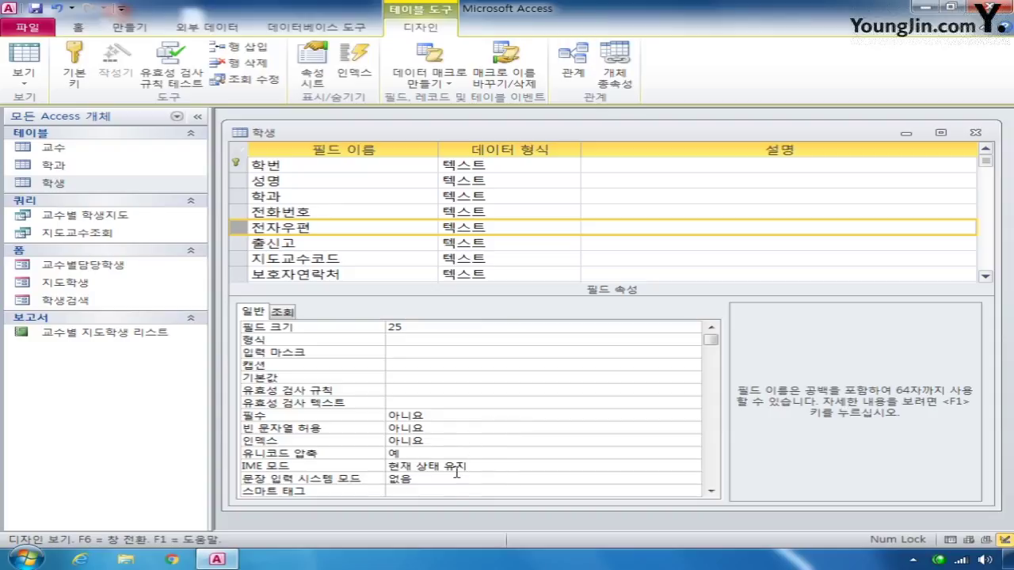
pyautogui.click(496, 468)
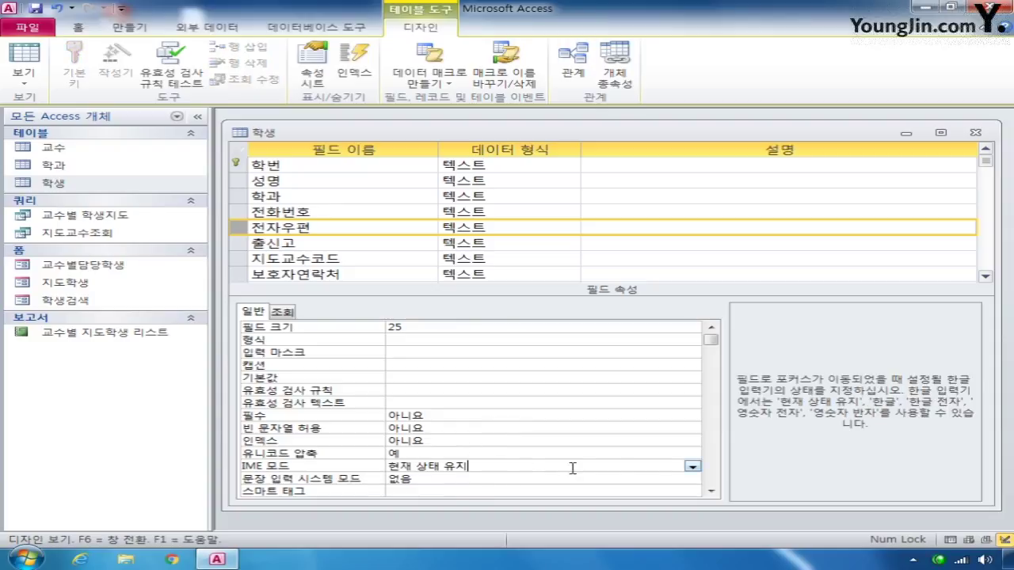
pyautogui.click(692, 466)
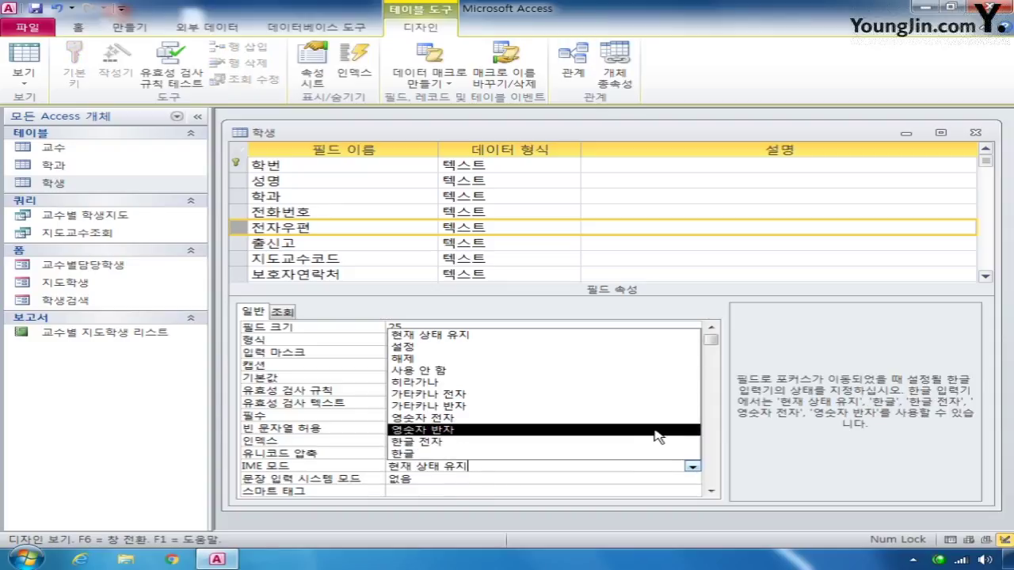
pyautogui.click(656, 430)
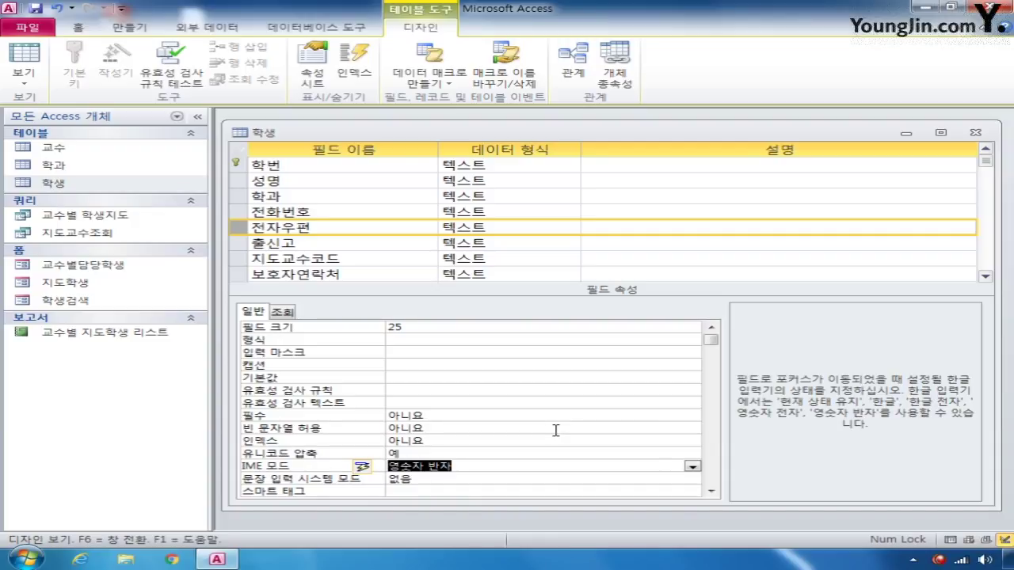
# Set the index property (인덱스) of the 성명 field to 예(중복 가능).
pyautogui.click(239, 184)
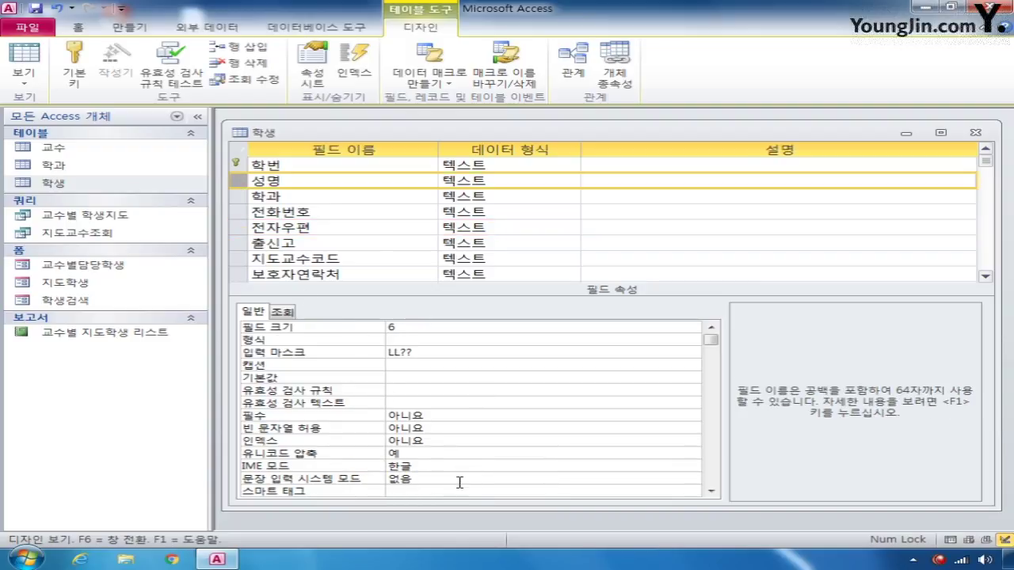
pyautogui.click(468, 441)
pyautogui.click(694, 444)
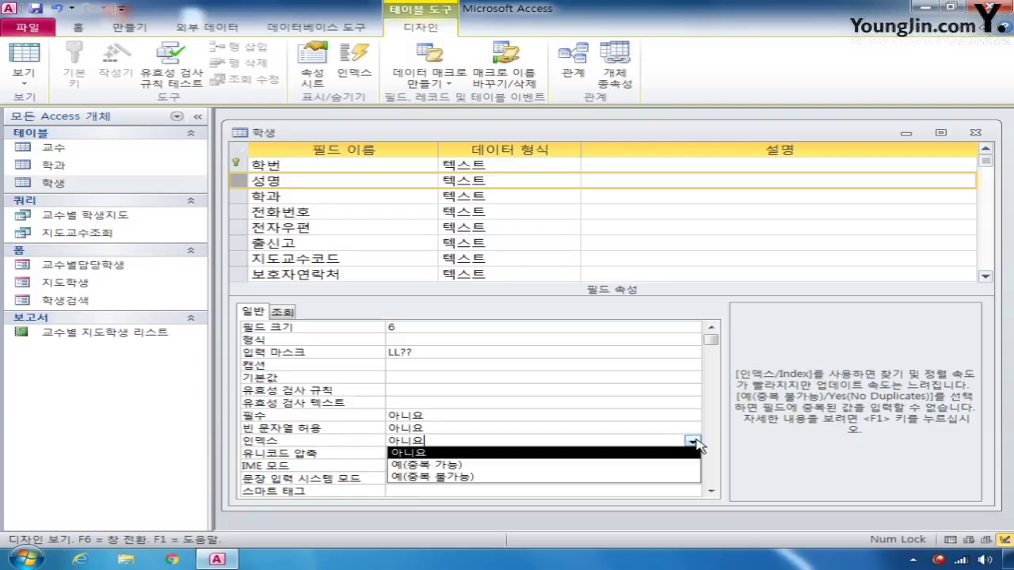
pyautogui.click(547, 464)
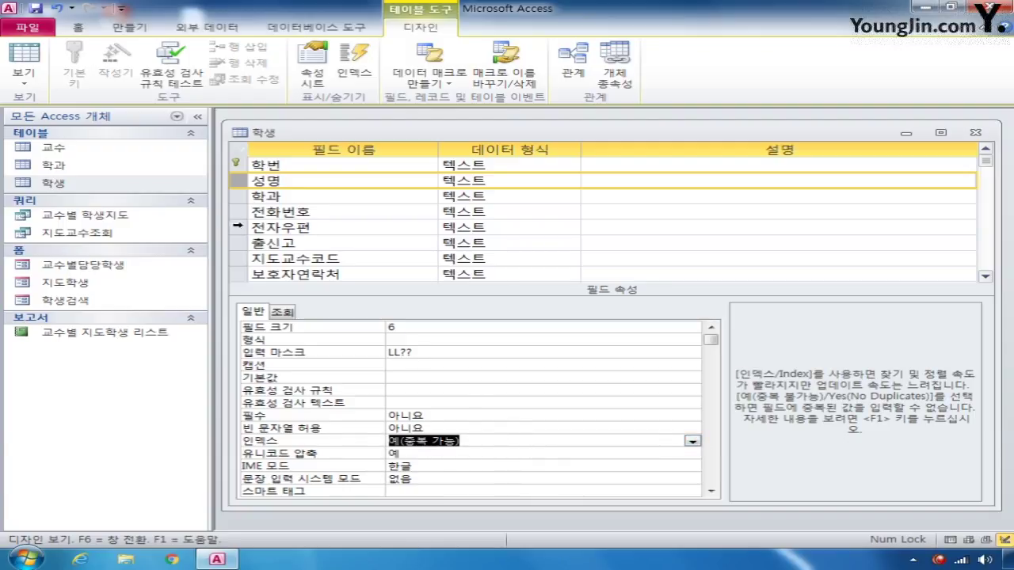
# Set the index property (인덱스) of the 전자우편 field to 예(중복 가능).
pyautogui.click(257, 232)
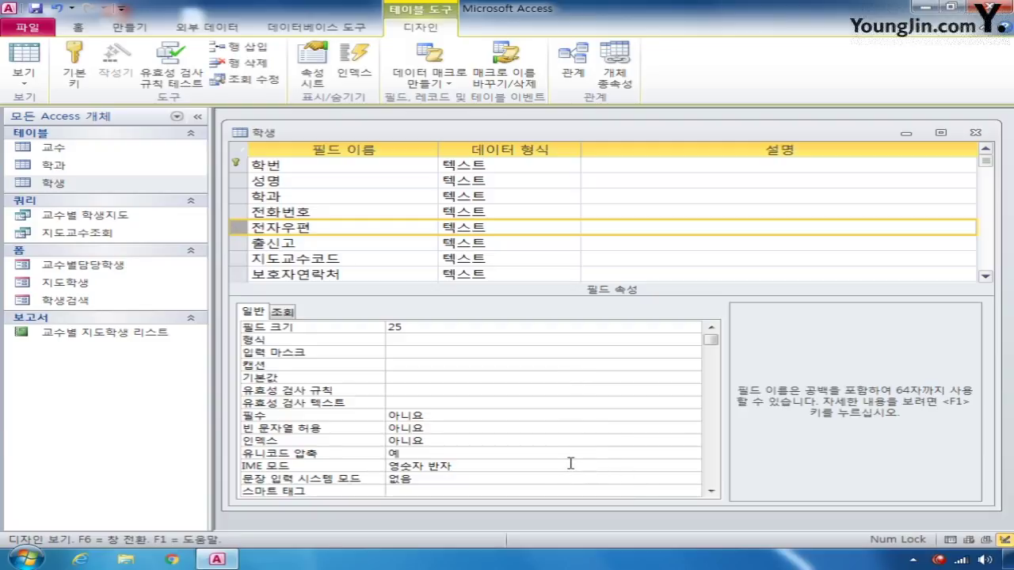
pyautogui.click(559, 436)
pyautogui.click(693, 441)
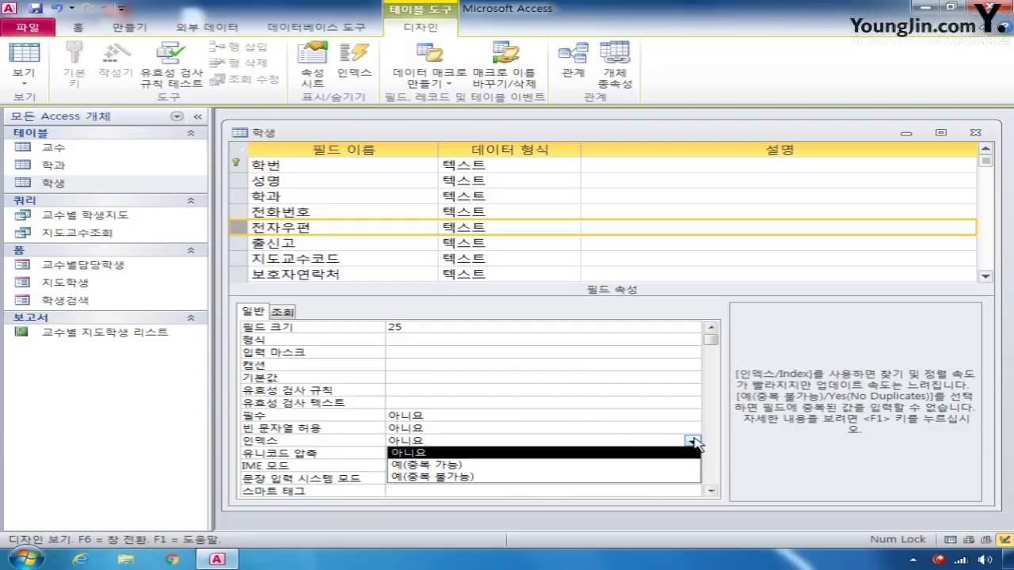
pyautogui.click(643, 467)
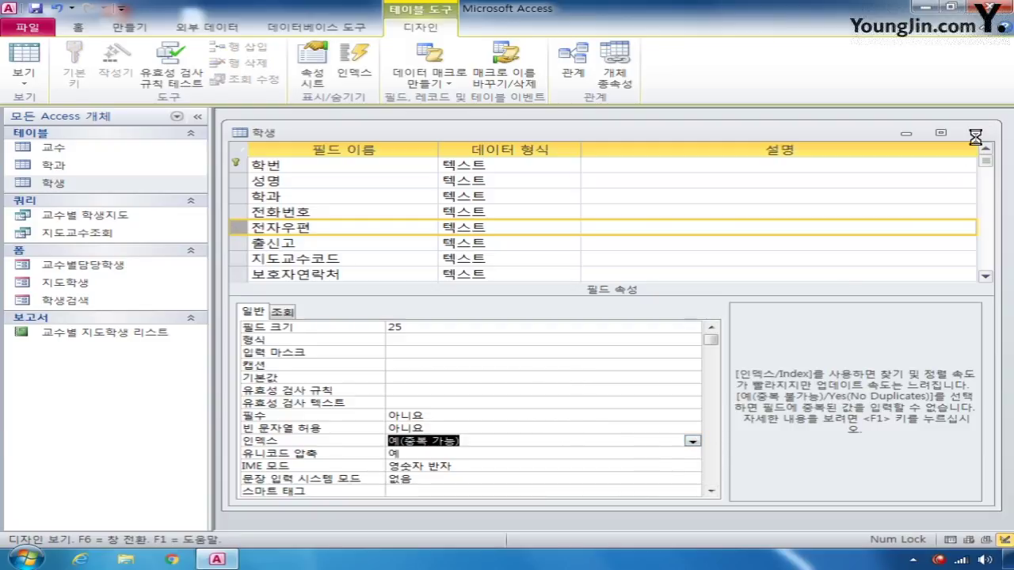
# Close the 학생 table design and save its changes.
pyautogui.click(974, 132)
pyautogui.click(418, 319)
pyautogui.click(402, 314)
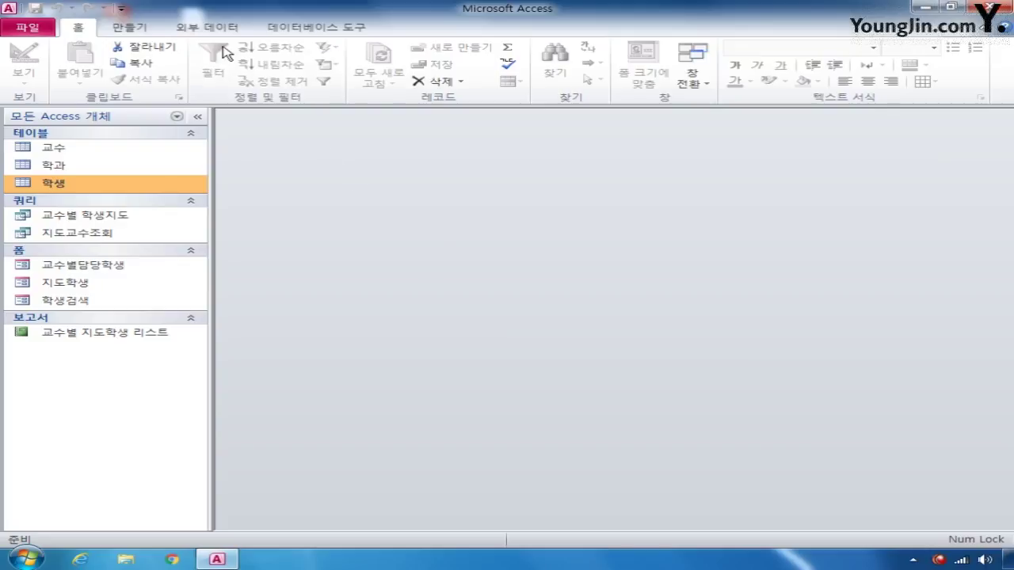
# Open the relationships window (관계) and add the 학생, 교수 and 학과 tables to it.
pyautogui.click(313, 27)
pyautogui.click(199, 57)
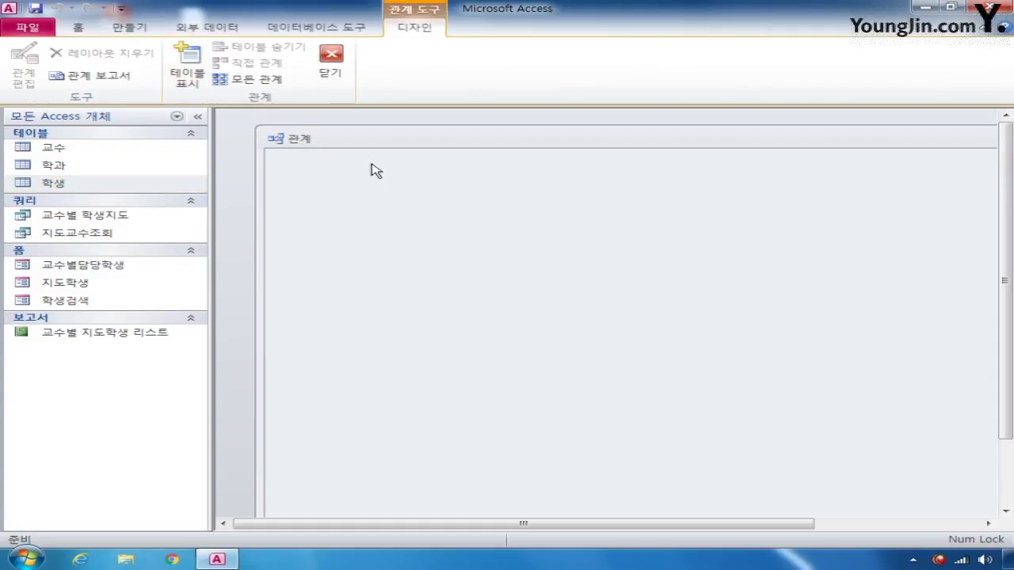
pyautogui.doubleClick(468, 144)
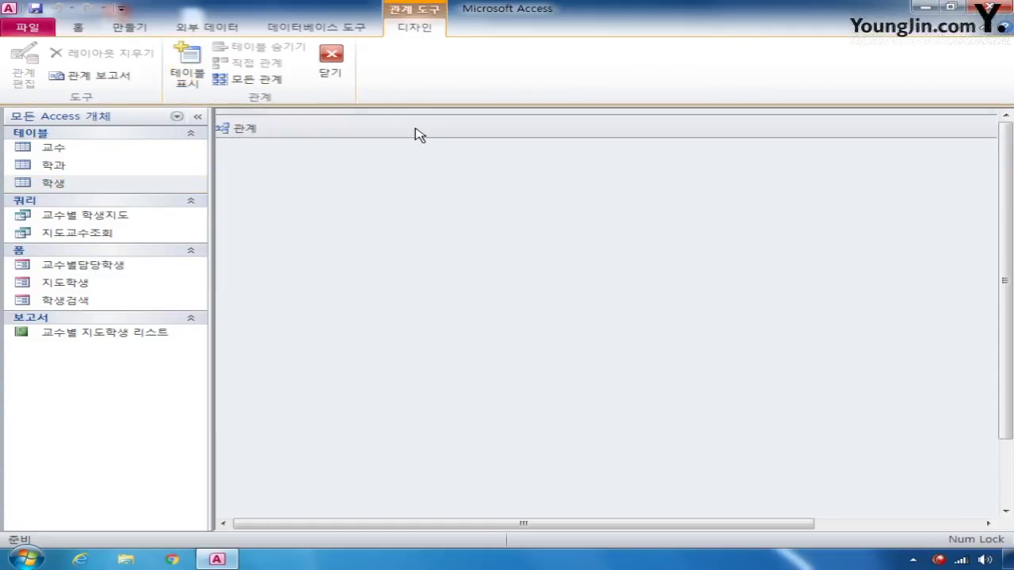
pyautogui.rightClick(444, 180)
pyautogui.click(491, 187)
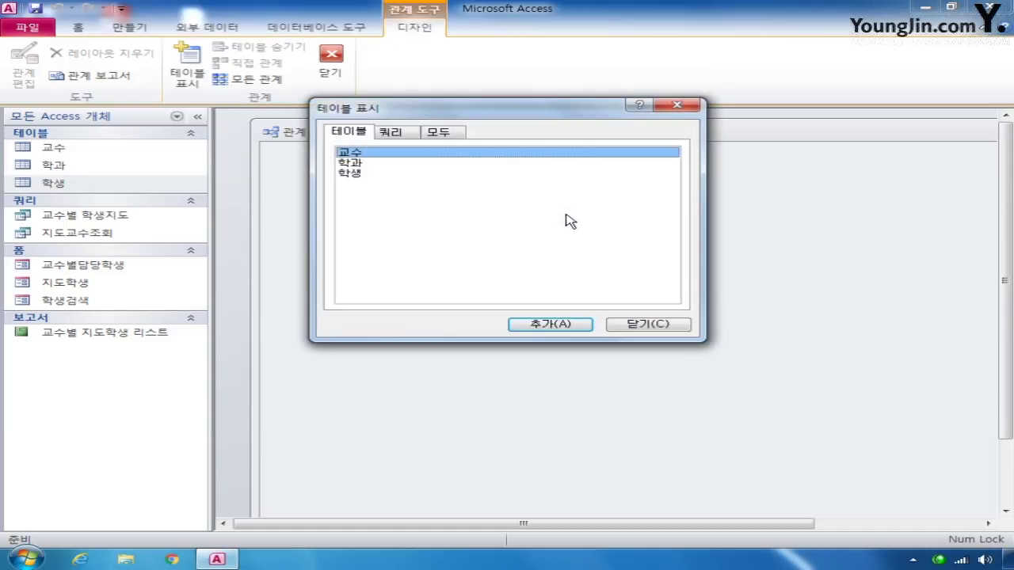
pyautogui.click(357, 175)
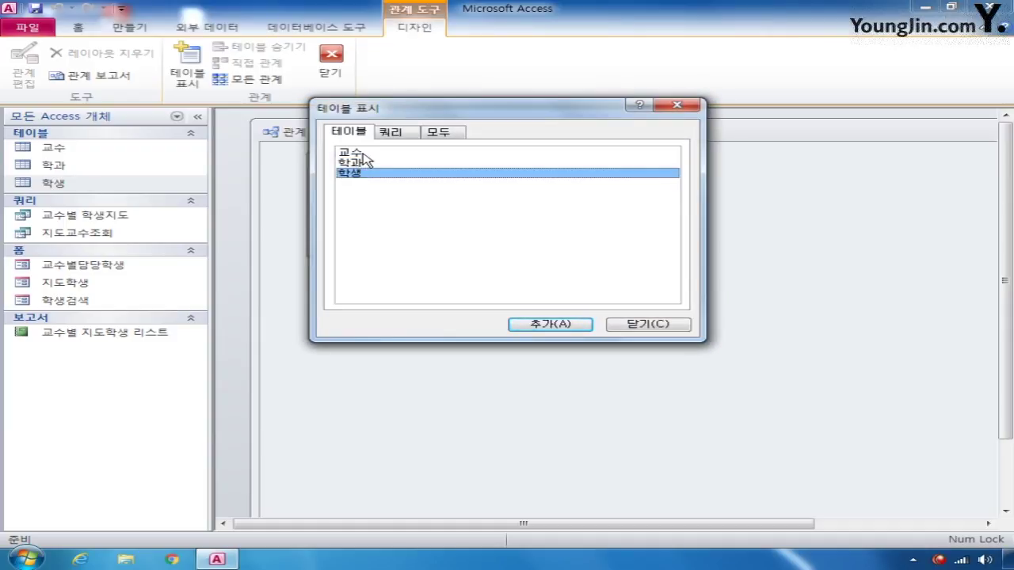
pyautogui.click(362, 154)
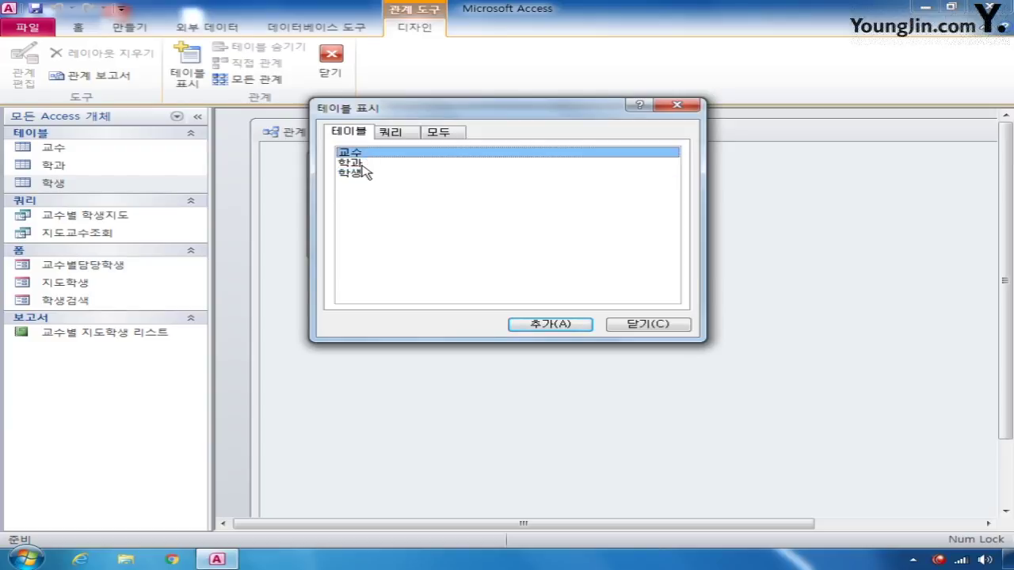
pyautogui.doubleClick(362, 164)
pyautogui.click(648, 325)
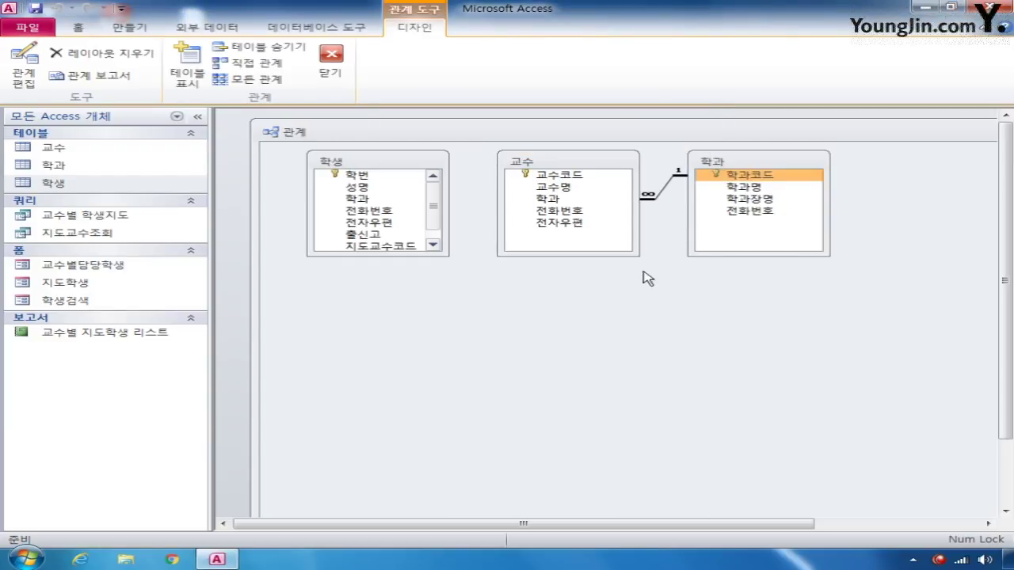
# Enlarge the 학생 field list and relate 교수's 교수코드 to 학생's 지도교수코드, enabling 항상 참조 무결성 유지 and 관련 필드 모두 업데이트.
pyautogui.moveTo(404, 254); pyautogui.dragTo(404, 304)
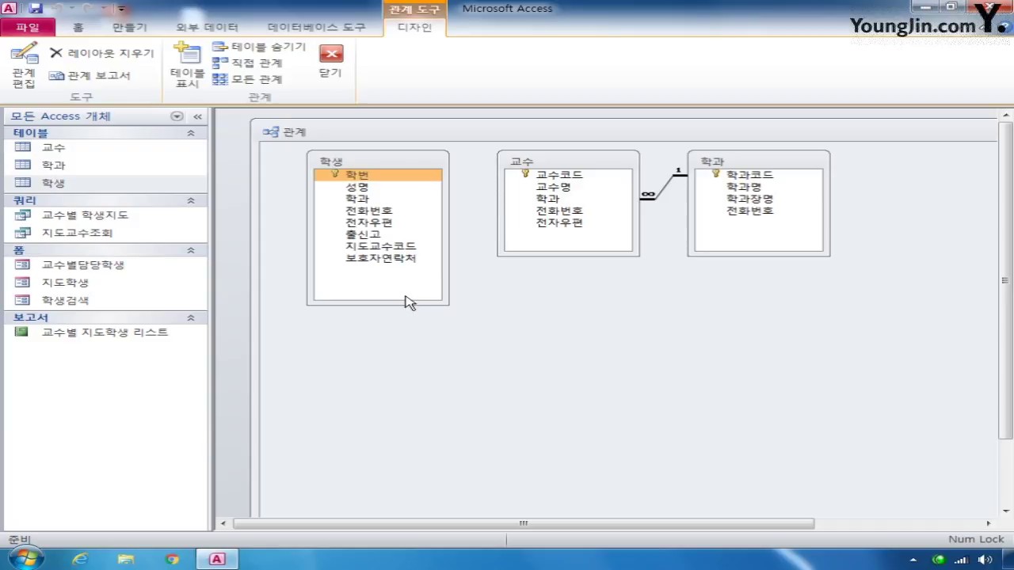
pyautogui.click(385, 247)
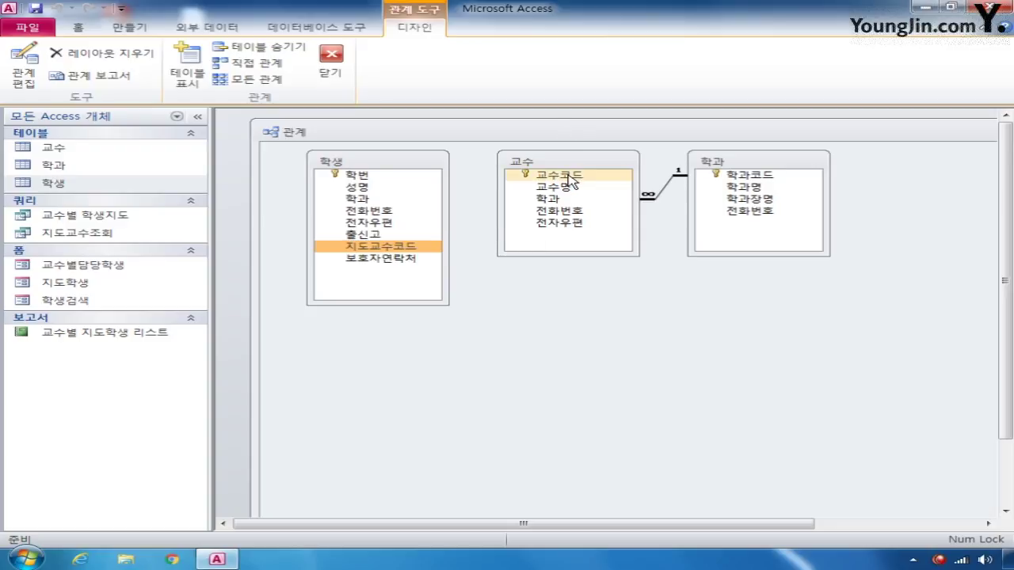
pyautogui.moveTo(570, 181); pyautogui.dragTo(426, 259)
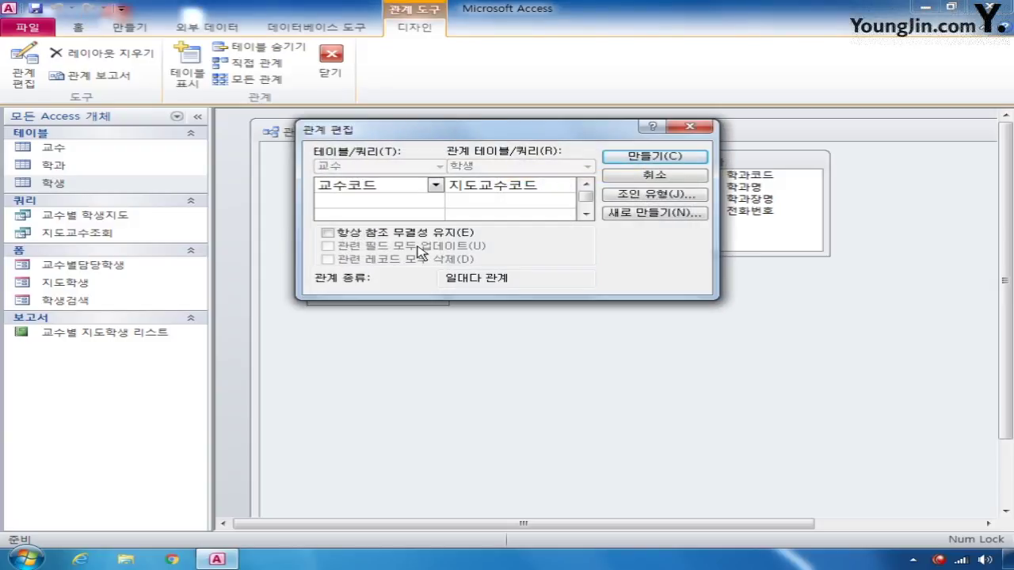
pyautogui.click(385, 234)
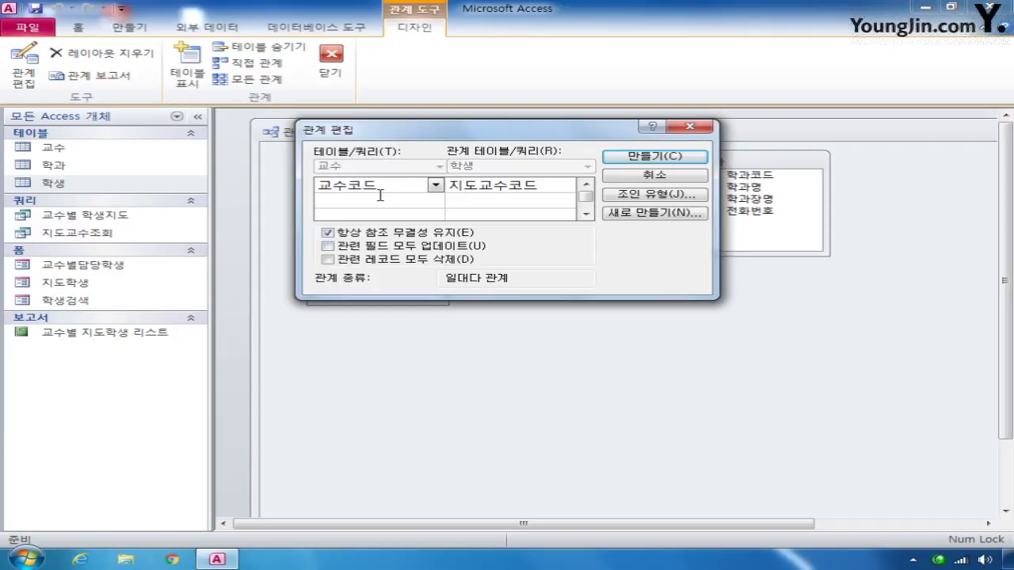
pyautogui.click(402, 250)
pyautogui.click(667, 158)
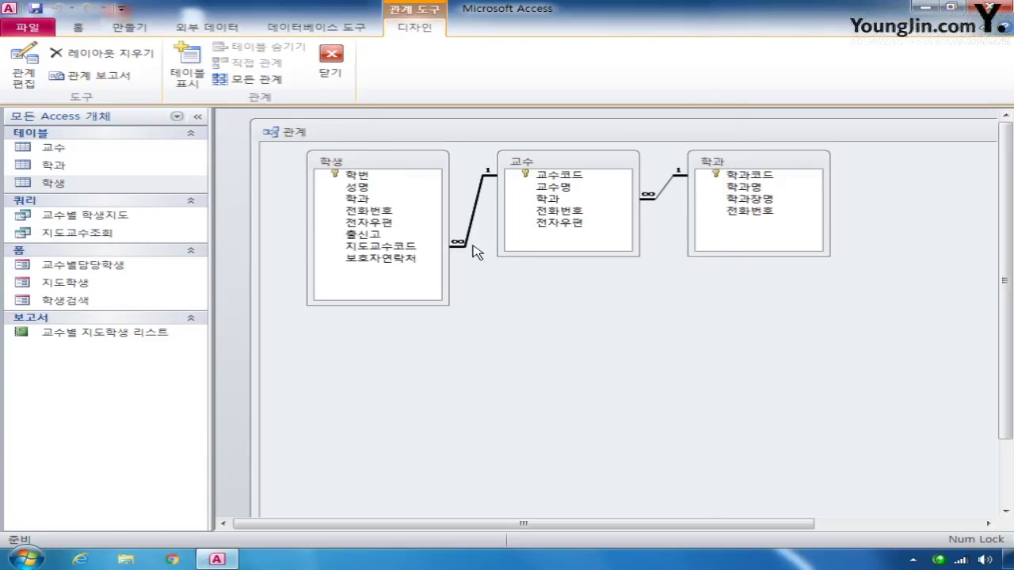
# Create a relationship from 학과's 학과코드 to 학생's 학과, enabling 항상 참조 무결성 유지 and 관련 필드 모두 업데이트.
pyautogui.click(372, 200)
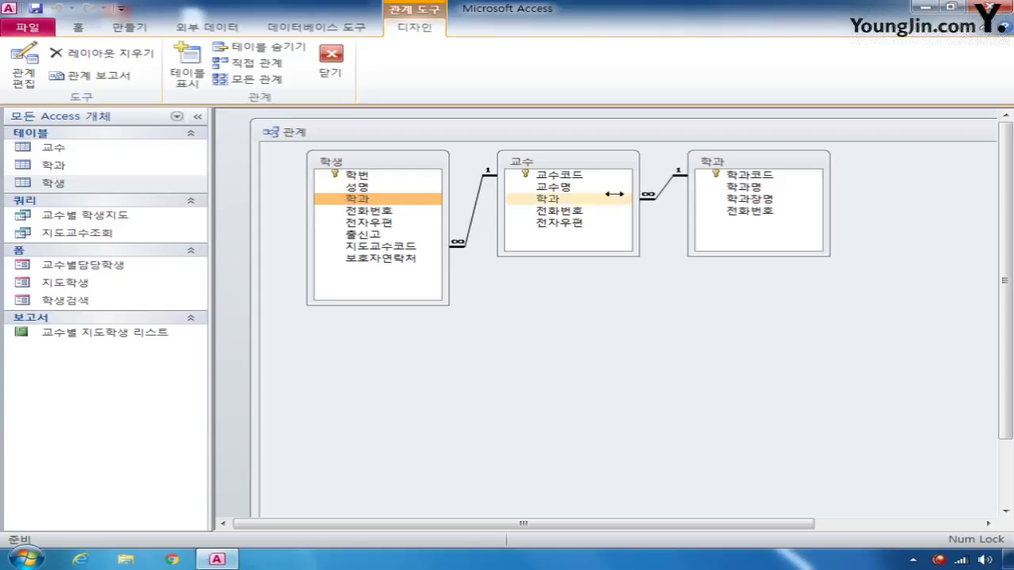
pyautogui.moveTo(748, 175); pyautogui.dragTo(371, 199)
pyautogui.click(342, 233)
pyautogui.click(342, 250)
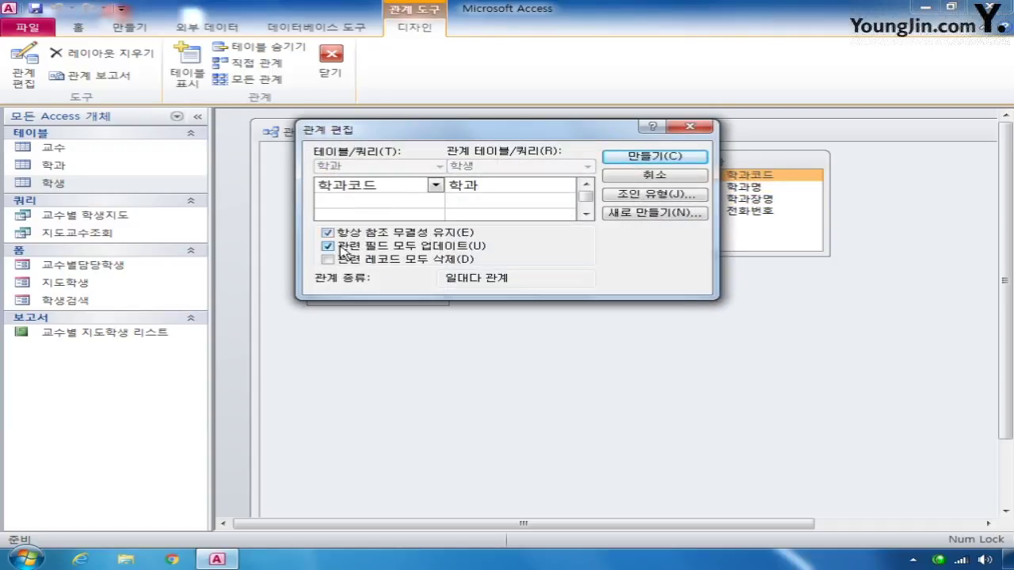
pyautogui.click(667, 157)
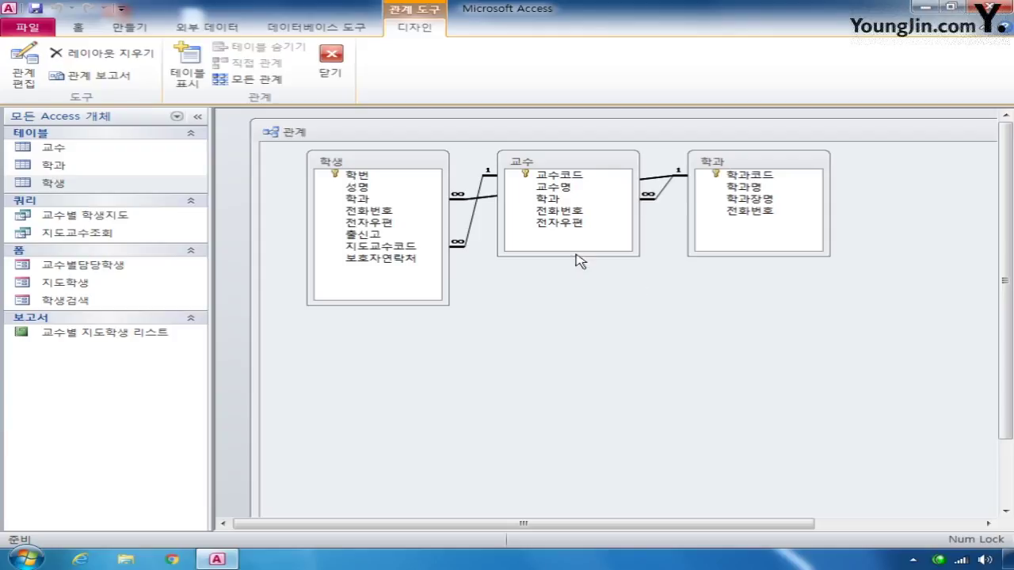
# Rearrange the relationship diagram with 교수 above, 학생 below it and 학과 beside 학생.
pyautogui.moveTo(352, 162); pyautogui.dragTo(575, 281)
pyautogui.moveTo(589, 162); pyautogui.dragTo(400, 166)
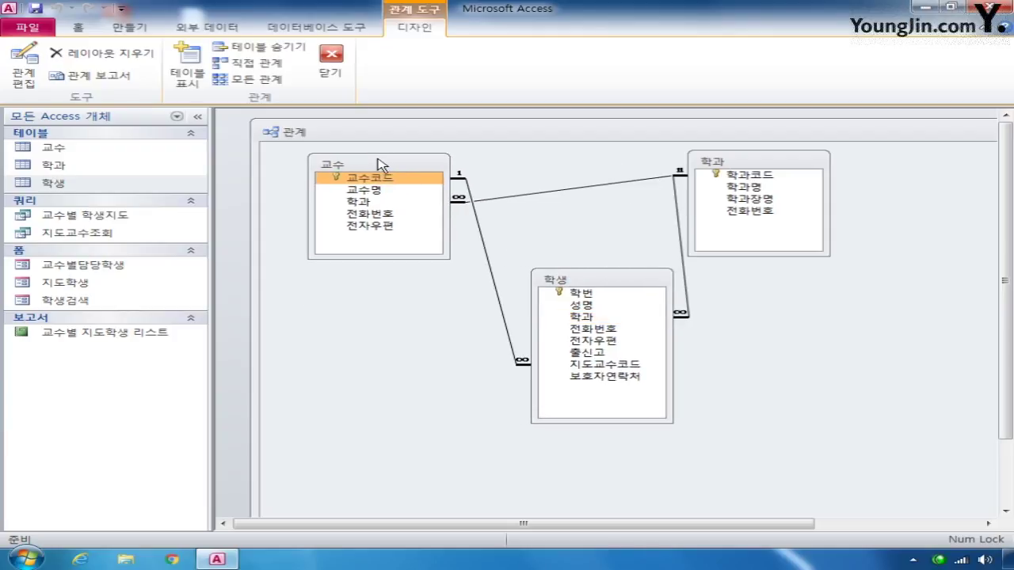
pyautogui.moveTo(722, 165); pyautogui.dragTo(366, 321)
pyautogui.moveTo(390, 164); pyautogui.dragTo(542, 159)
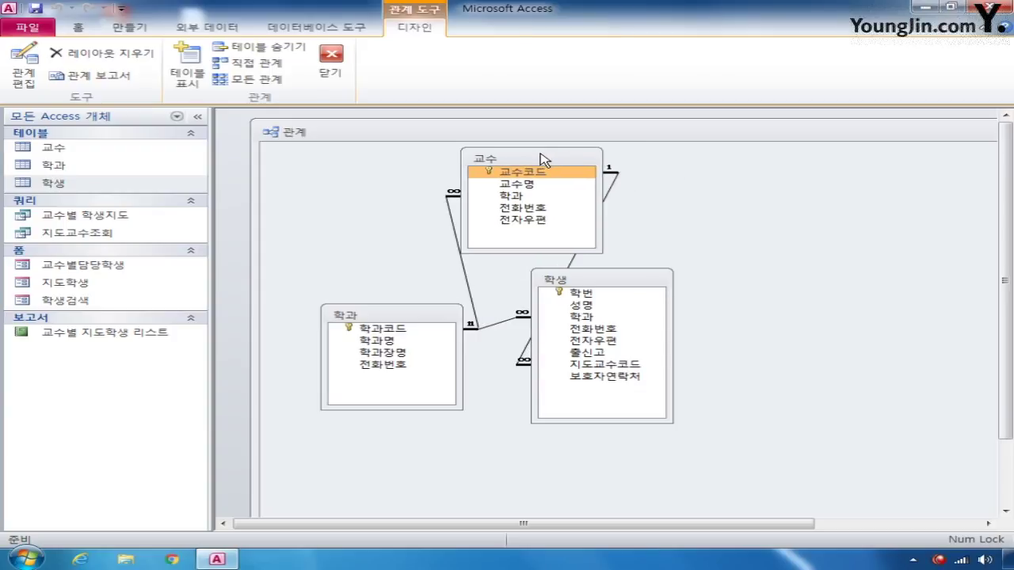
# Close the relationships window (관계) and save its layout changes.
pyautogui.click(976, 138)
pyautogui.click(867, 135)
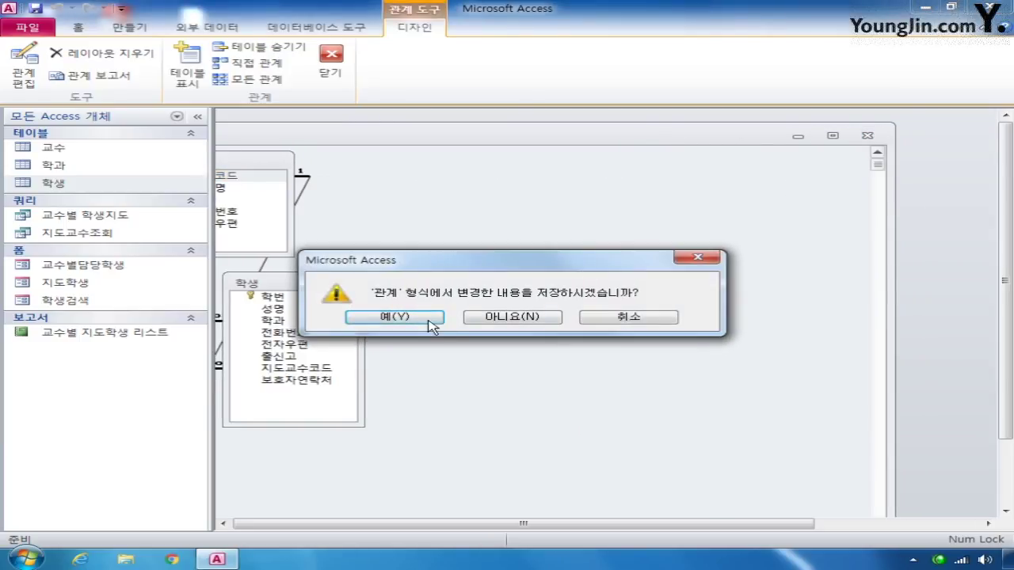
pyautogui.click(428, 322)
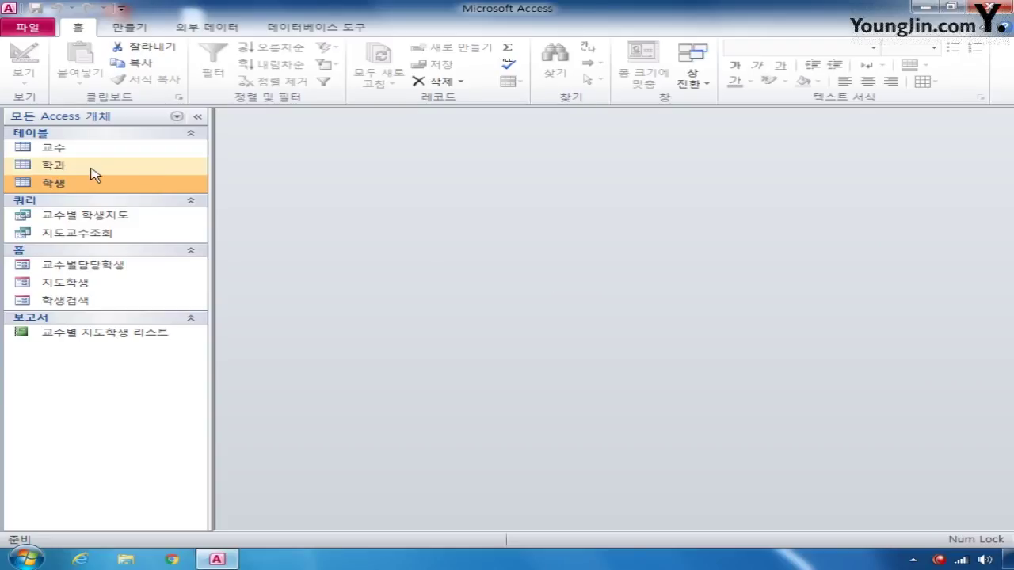
# Open the 학생 table in design view and set the 학과 field's 컨트롤 표시 lookup property to 콤보 상자.
pyautogui.rightClick(72, 187)
pyautogui.click(125, 211)
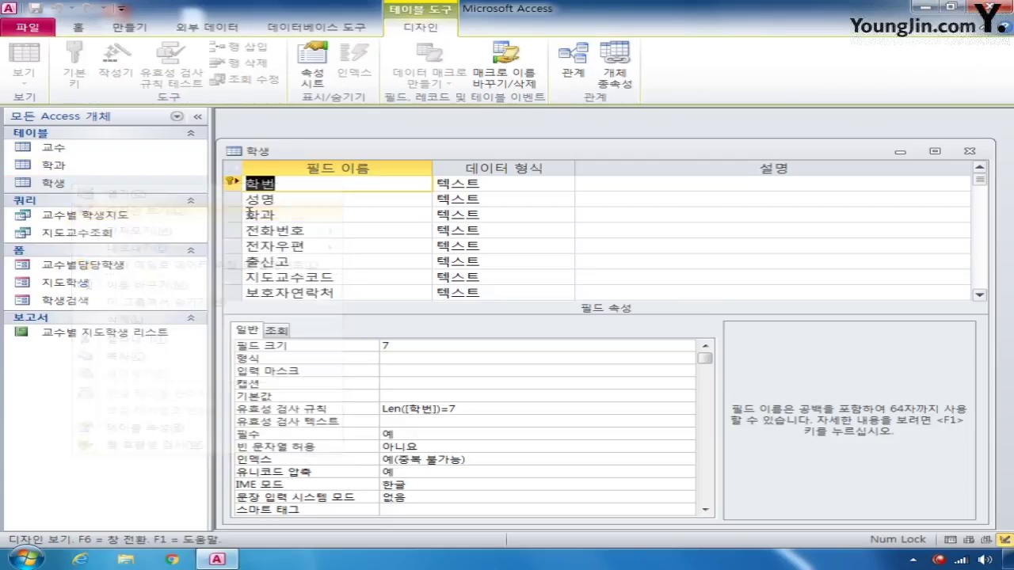
pyautogui.click(237, 218)
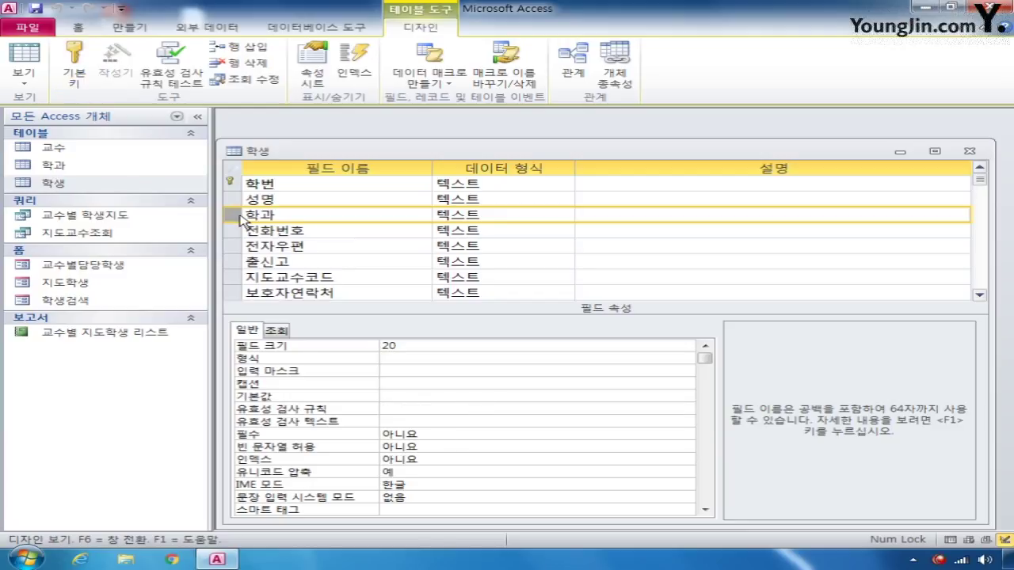
pyautogui.click(278, 332)
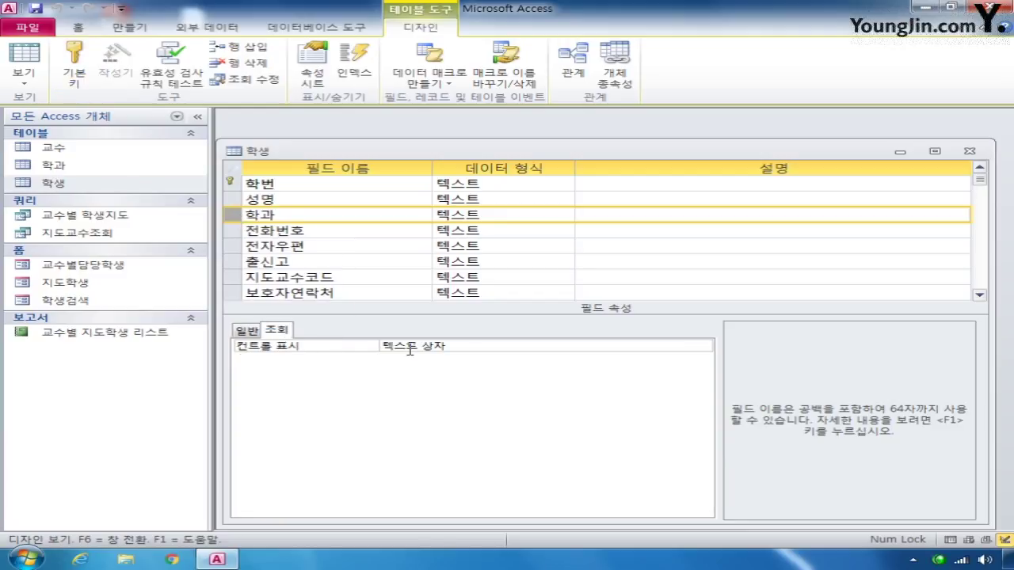
pyautogui.click(410, 349)
pyautogui.click(704, 346)
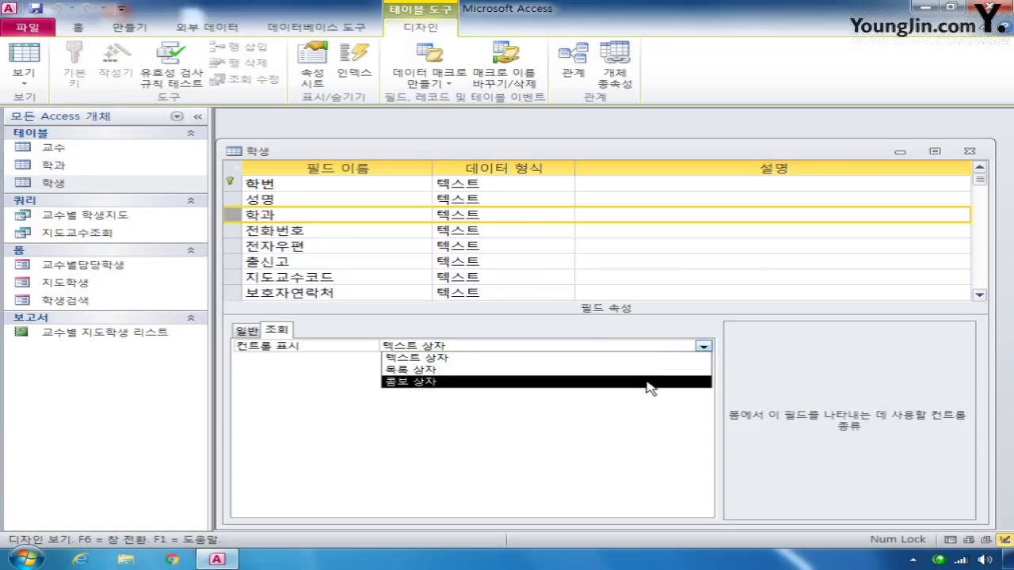
pyautogui.click(648, 382)
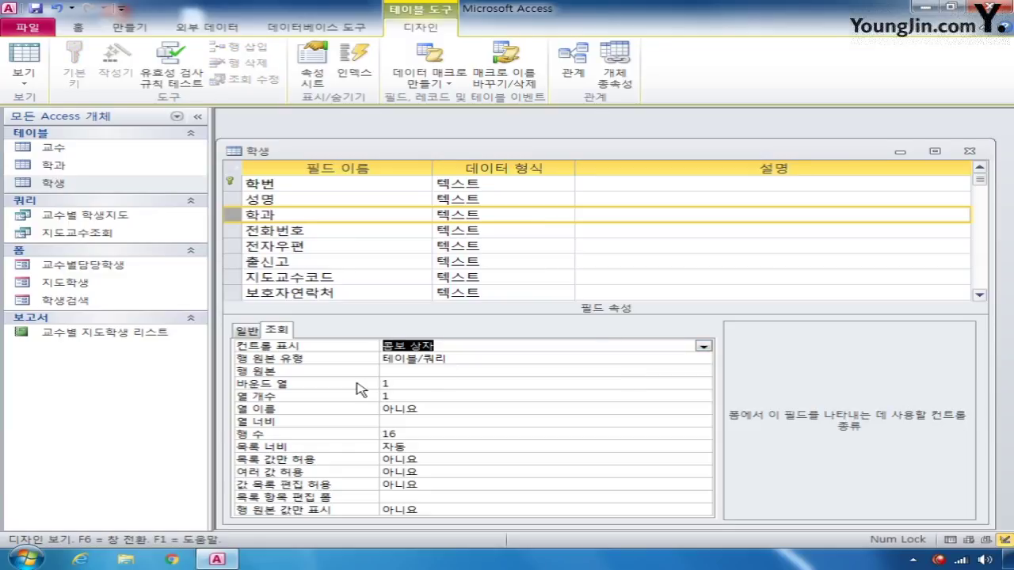
# Build the 학과 field's 행 원본 as a query of 학과코드 and 학과명 from the 학과 table, and save it to the property.
pyautogui.click(452, 369)
pyautogui.click(705, 371)
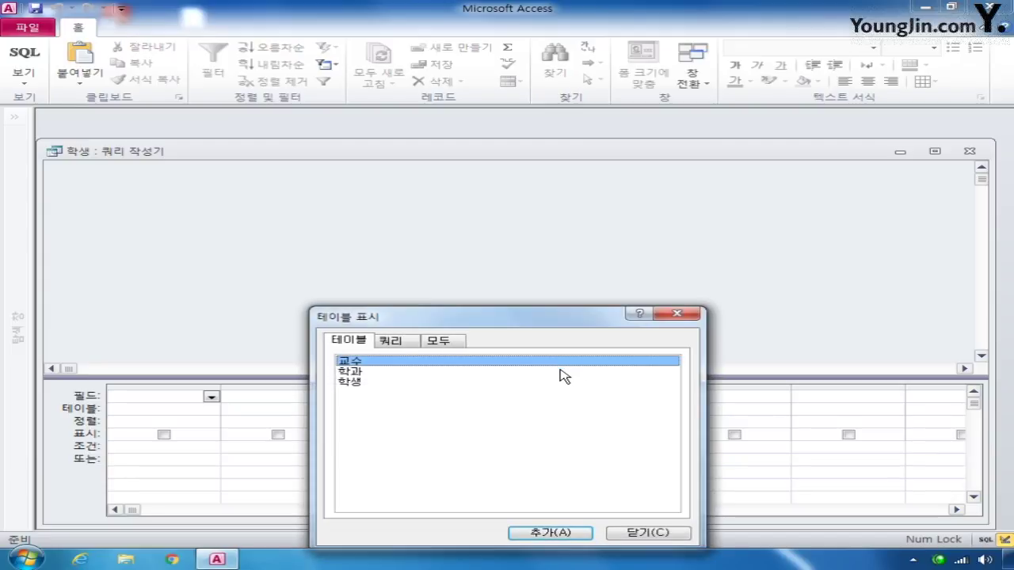
pyautogui.doubleClick(353, 372)
pyautogui.click(648, 532)
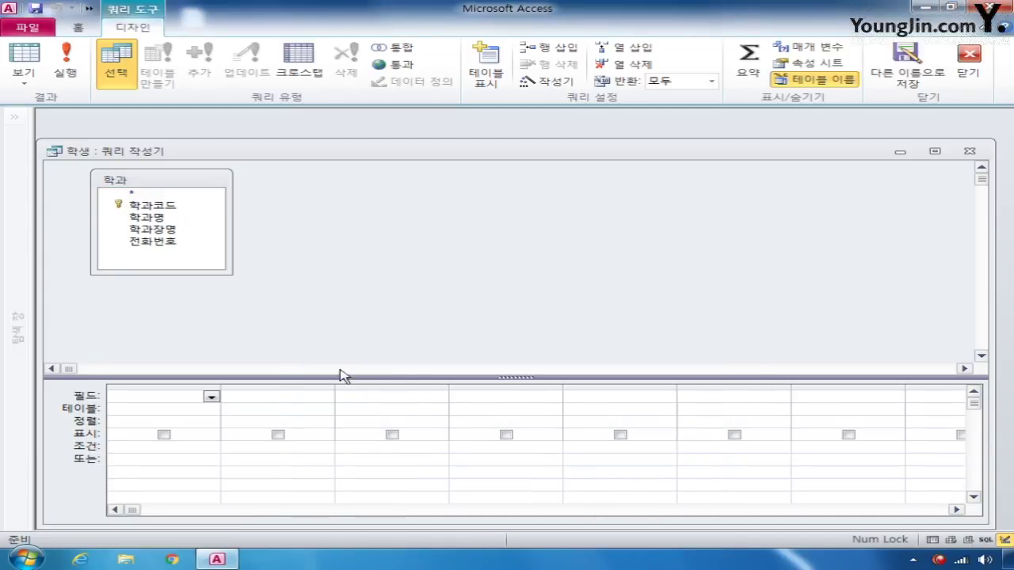
pyautogui.doubleClick(183, 207)
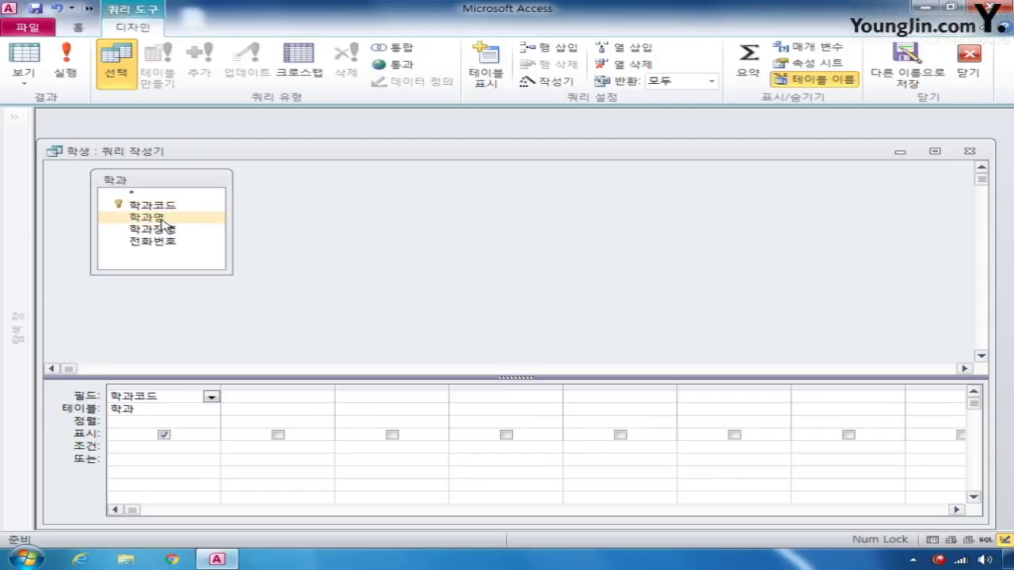
pyautogui.doubleClick(158, 219)
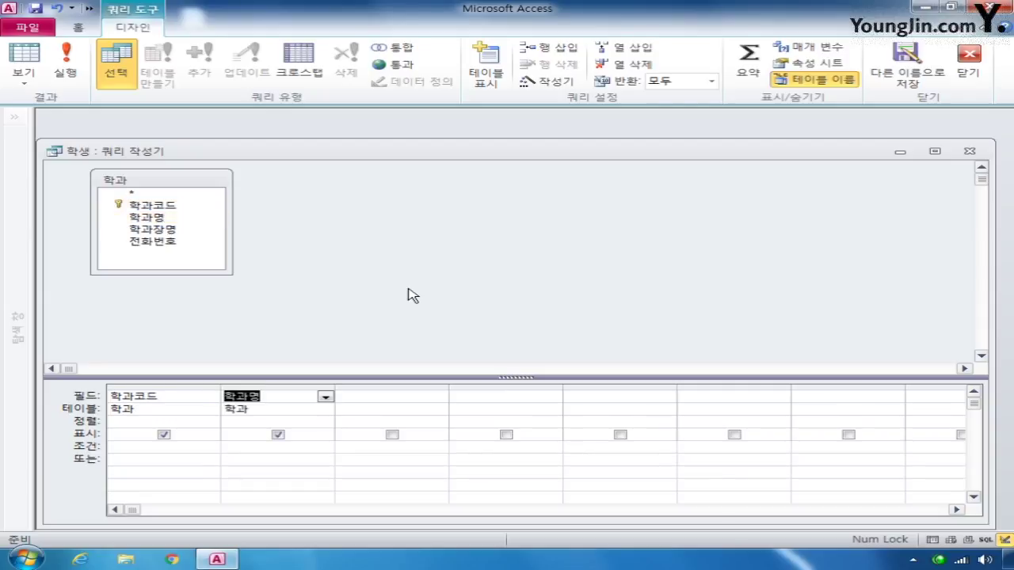
pyautogui.click(970, 151)
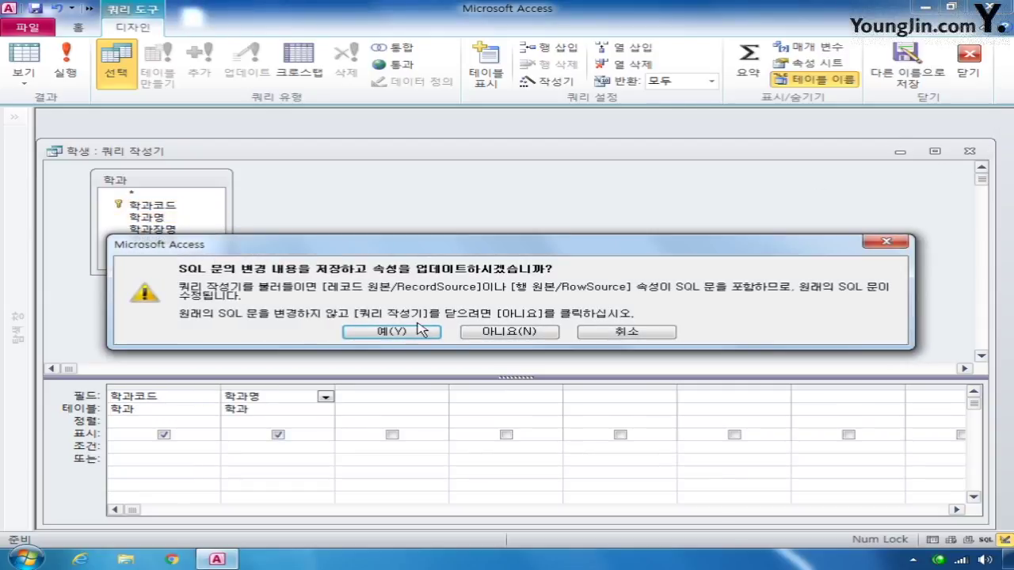
pyautogui.click(419, 328)
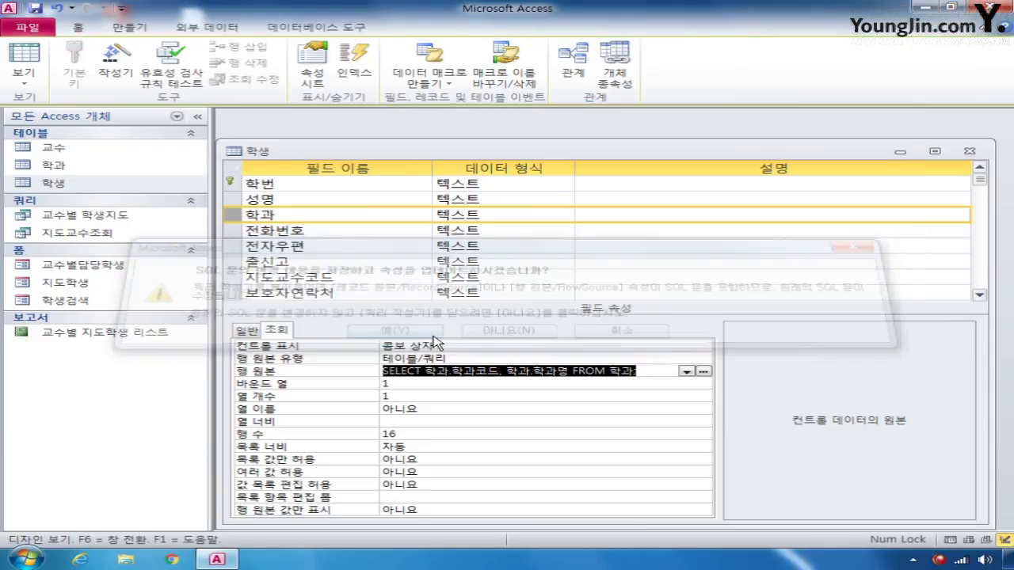
# Set the 학과 lookup's 열 개수 to 2 and its 열 너비 to 2cm;4cm.
pyautogui.click(433, 386)
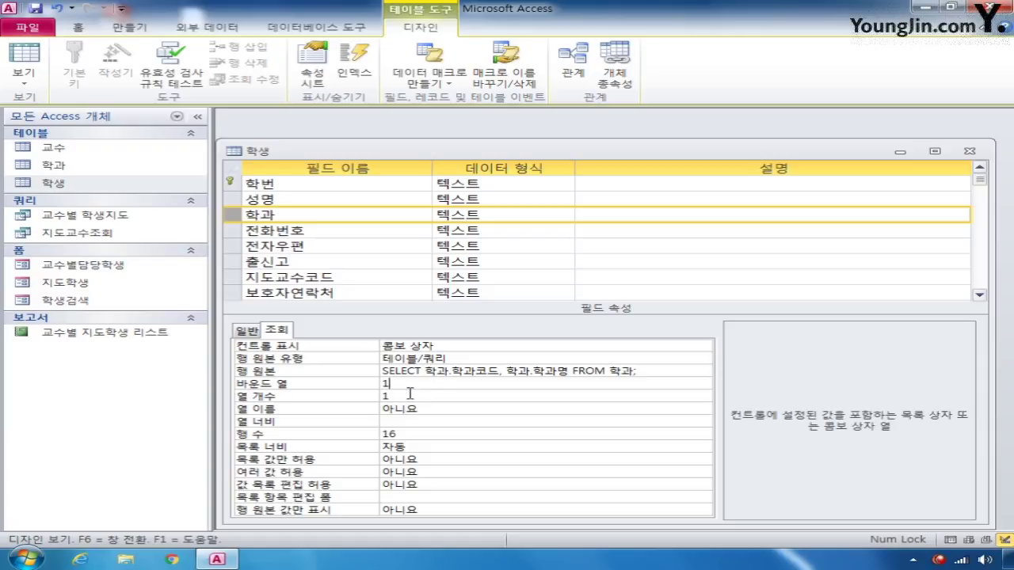
pyautogui.click(331, 396)
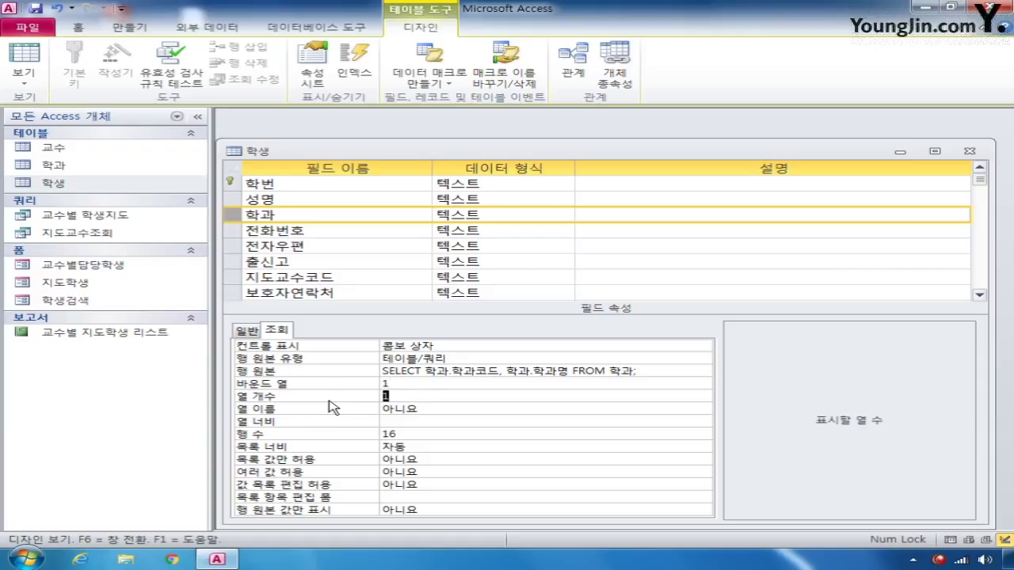
pyautogui.write('2')
pyautogui.click(405, 420)
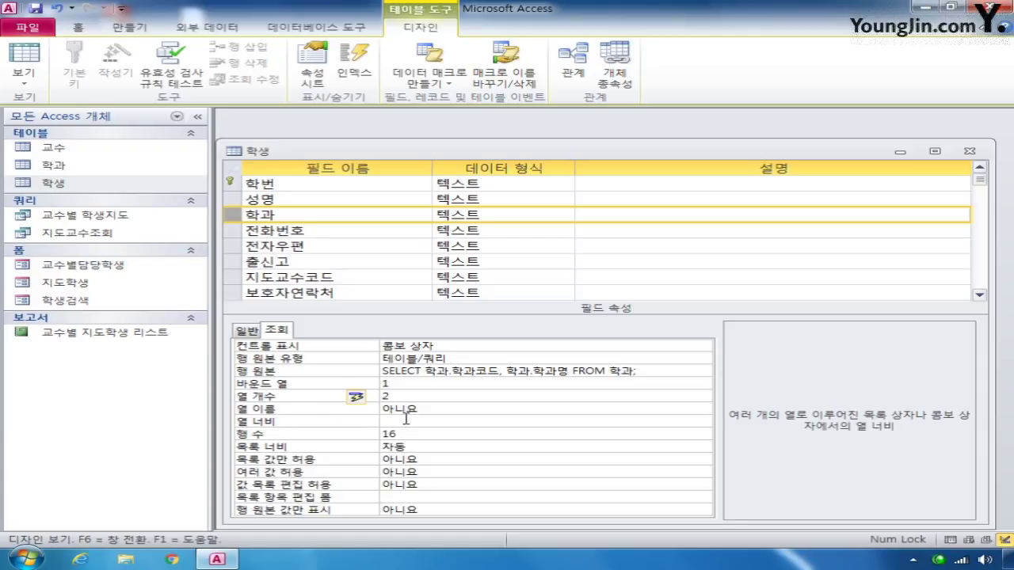
pyautogui.write('2;4')
# Set the 학과 lookup's 목록 값만 허용 to 예 and its 목록 너비 to 4.
pyautogui.click(442, 464)
pyautogui.click(702, 460)
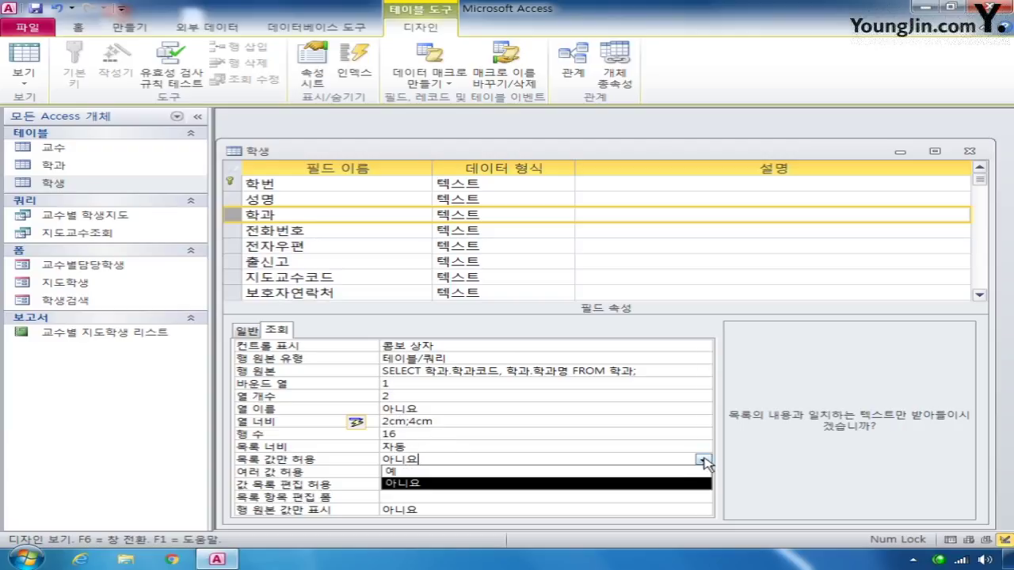
pyautogui.click(654, 474)
pyautogui.click(319, 447)
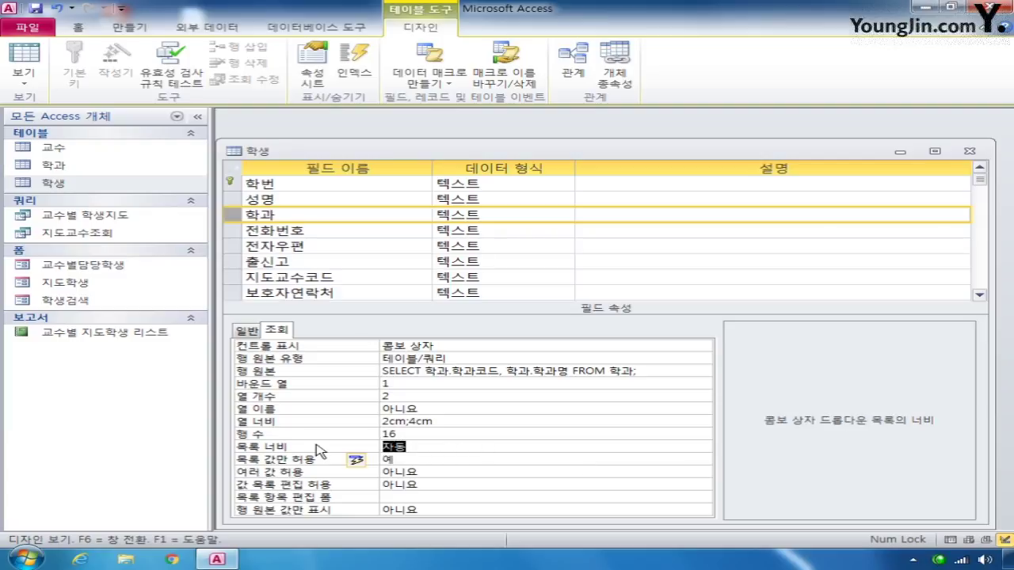
pyautogui.write('4')
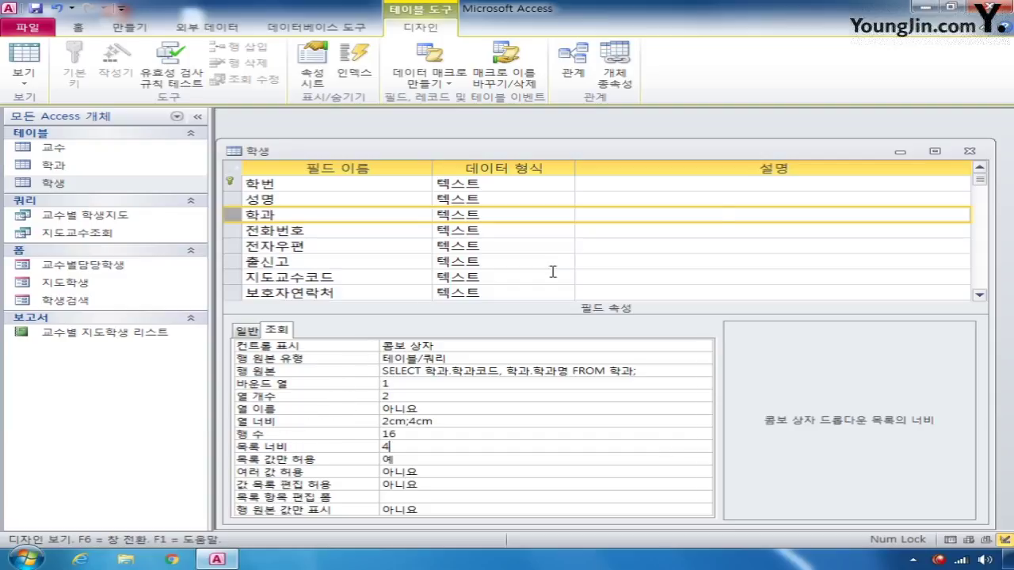
# Save the 학생 table, switch it to datasheet view and check the 학과 combo list in the first record.
pyautogui.click(20, 79)
pyautogui.click(462, 318)
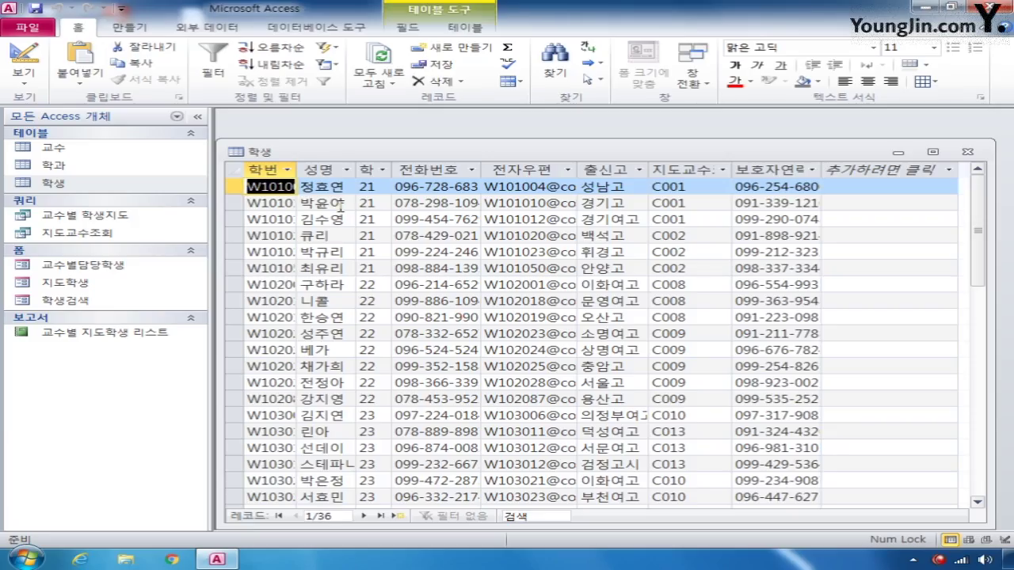
pyautogui.click(373, 187)
pyautogui.click(383, 187)
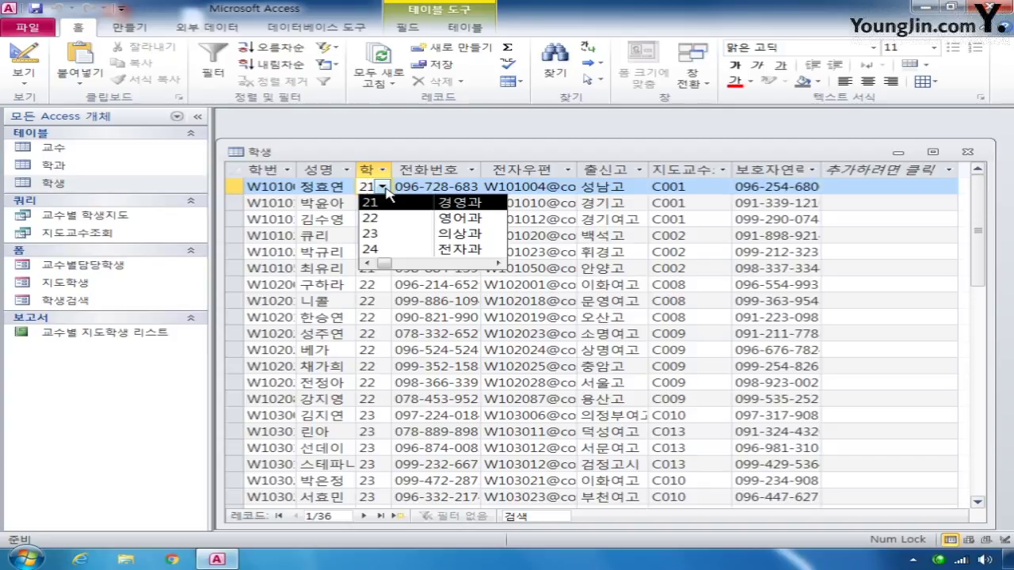
pyautogui.click(385, 190)
# Compare the 학과 table's records with the 학과 combo list in the 학생 table, and close both tables.
pyautogui.doubleClick(53, 165)
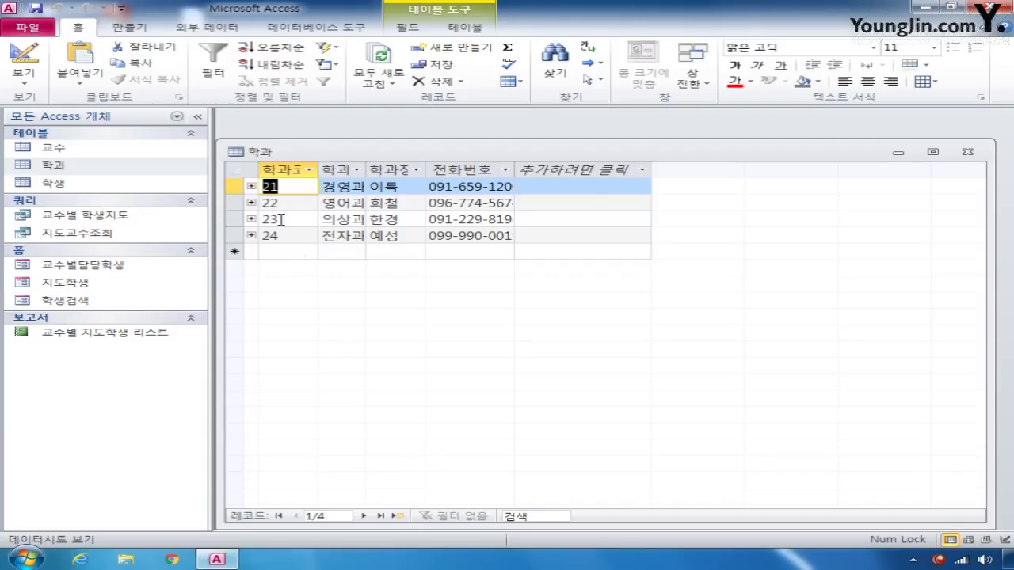
pyautogui.click(966, 152)
pyautogui.click(384, 187)
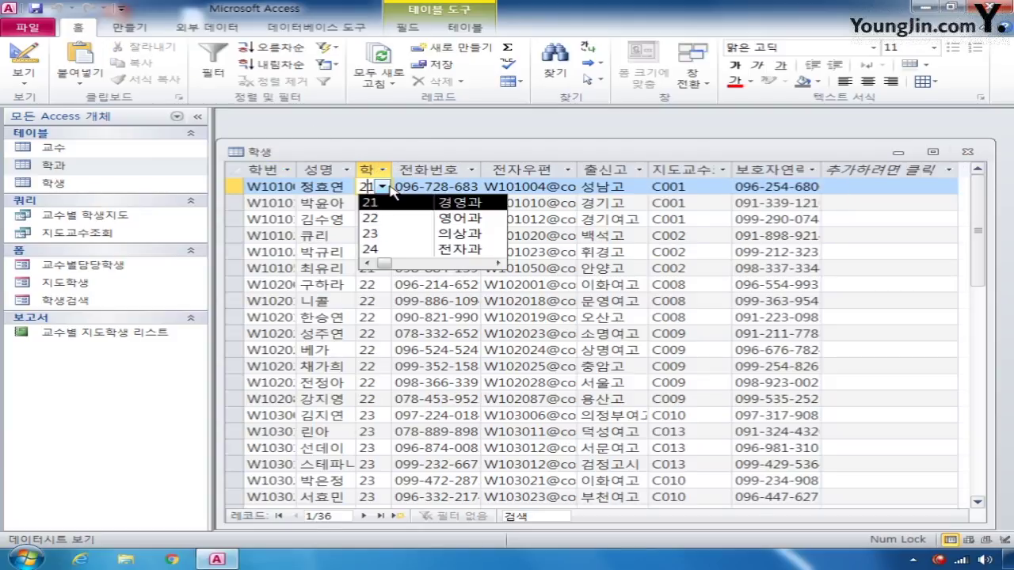
pyautogui.click(391, 191)
pyautogui.click(967, 151)
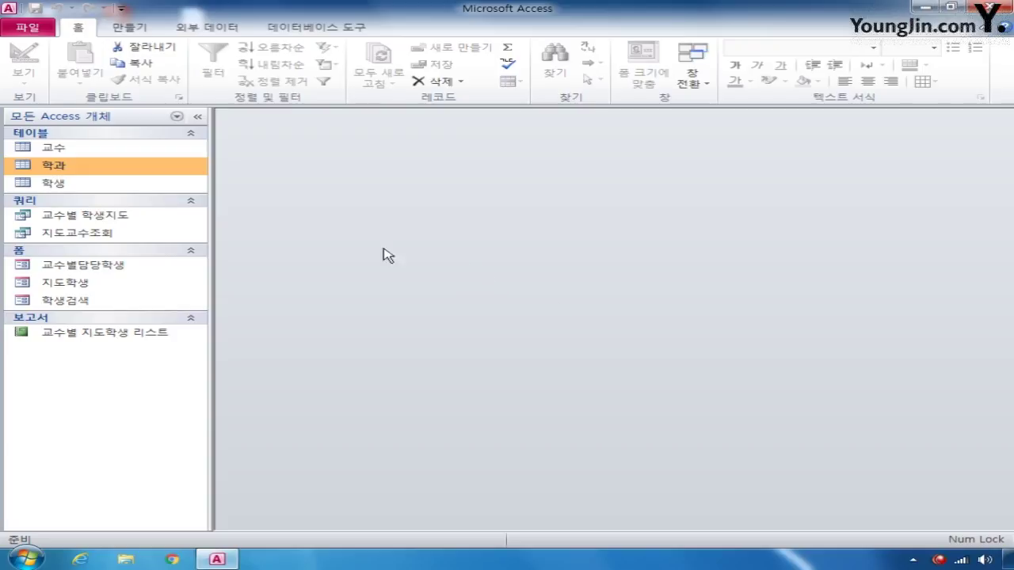
# Open the 지도학생 form in design view and display its property sheet.
pyautogui.rightClick(80, 283)
pyautogui.click(155, 328)
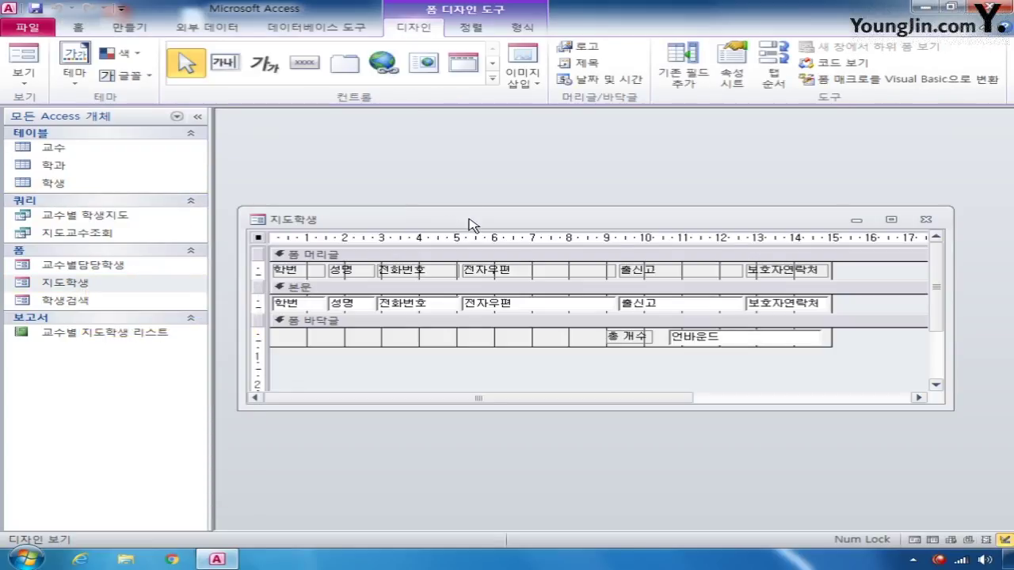
pyautogui.moveTo(473, 224); pyautogui.dragTo(452, 141)
pyautogui.click(728, 79)
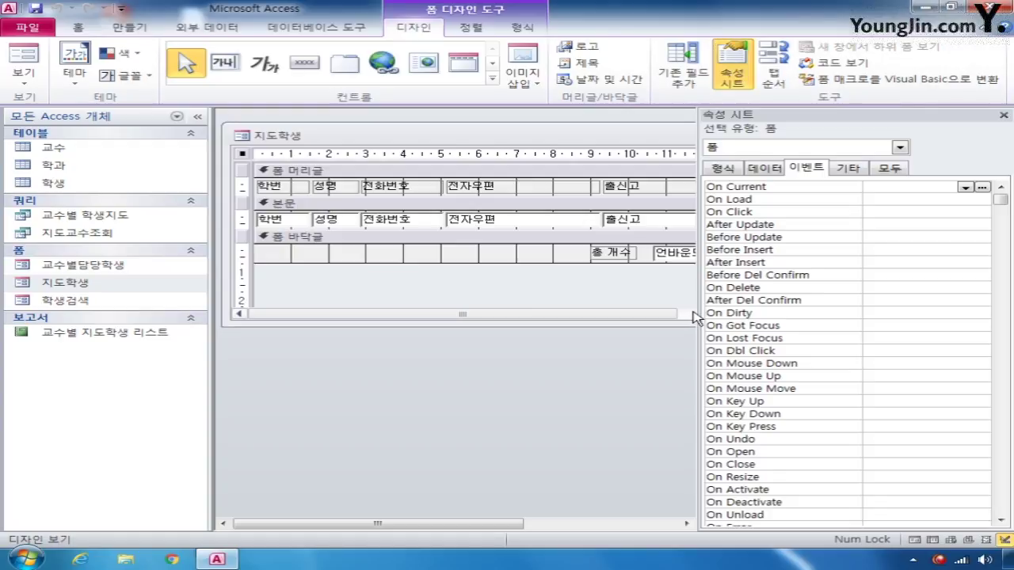
# Set the 지도학생 form's 기본 보기 property to 연속 폼.
pyautogui.click(888, 168)
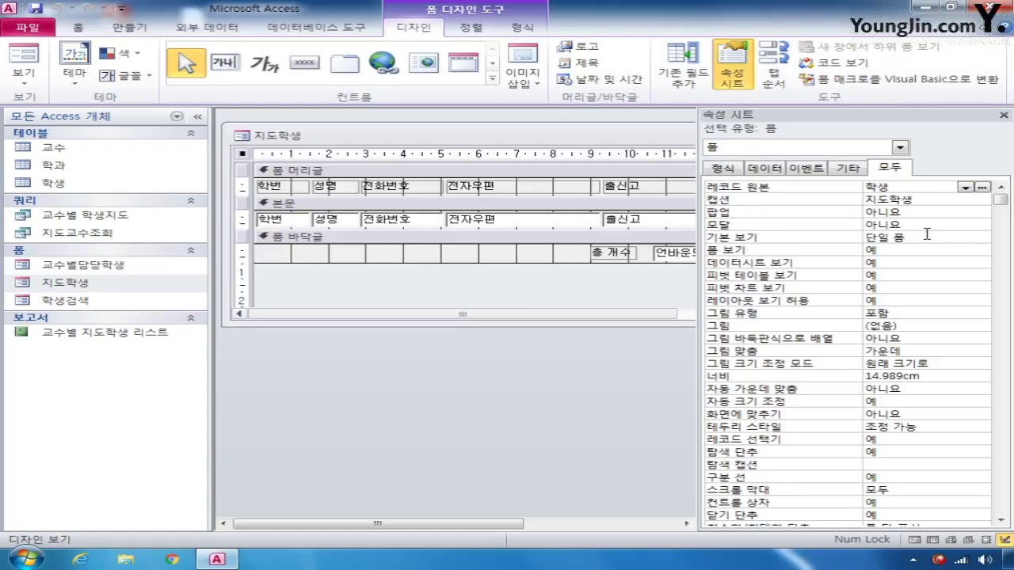
pyautogui.click(927, 237)
pyautogui.click(982, 237)
pyautogui.click(889, 260)
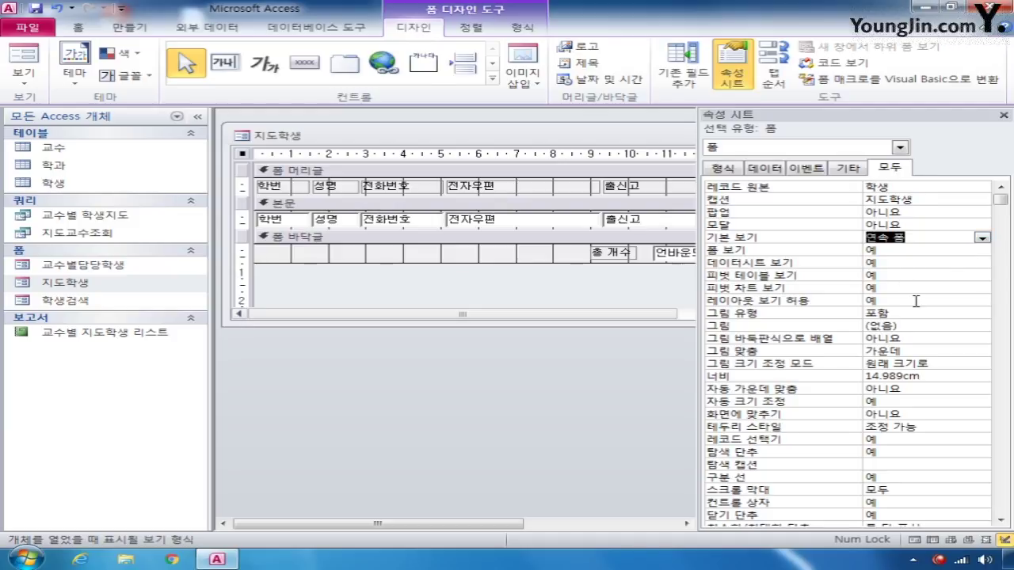
# Examine the 지도학생 form's full property list, including the 레코드 선택기 and 탐색 단추 settings.
pyautogui.click(915, 441)
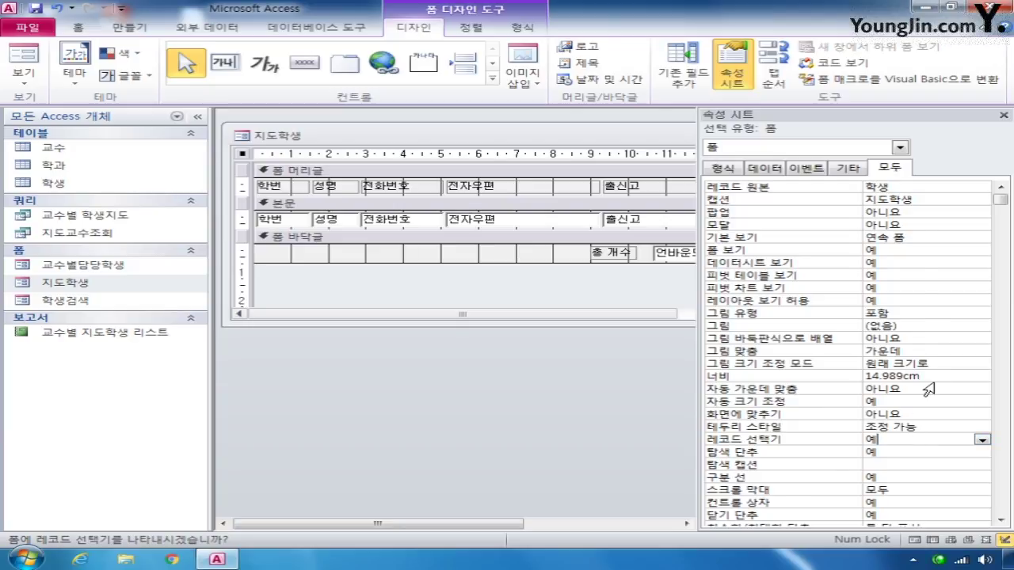
pyautogui.scroll(-3, 928, 390)
pyautogui.scroll(-20, 928, 389)
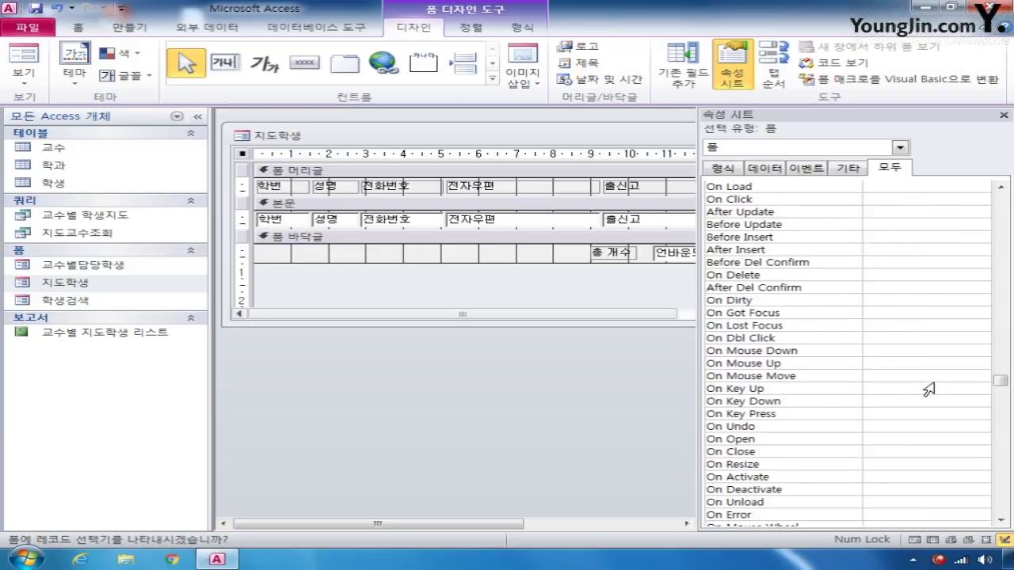
pyautogui.scroll(-5, 928, 390)
pyautogui.scroll(-2, 928, 389)
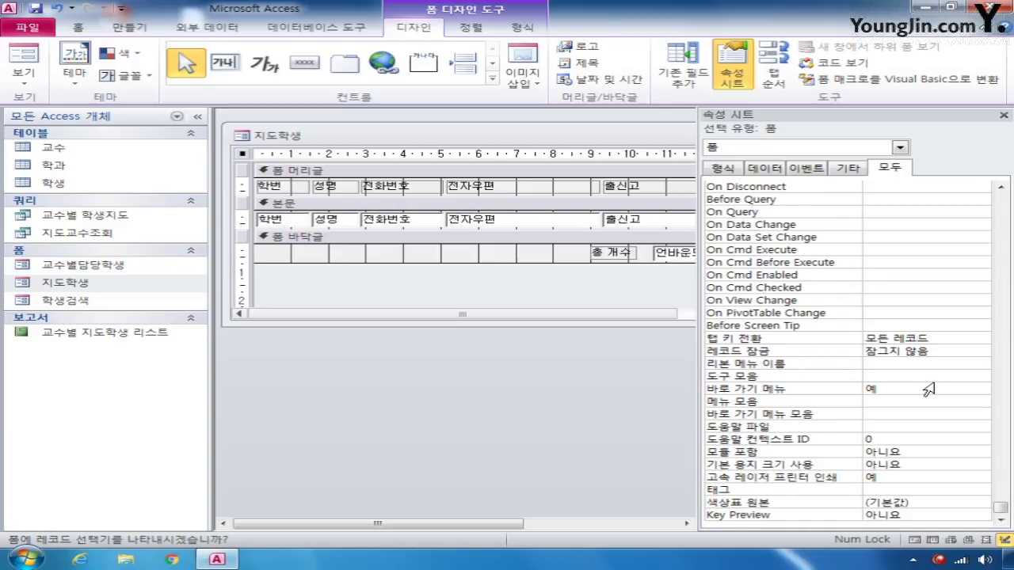
pyautogui.scroll(4, 930, 396)
pyautogui.moveTo(1002, 468); pyautogui.dragTo(1003, 198)
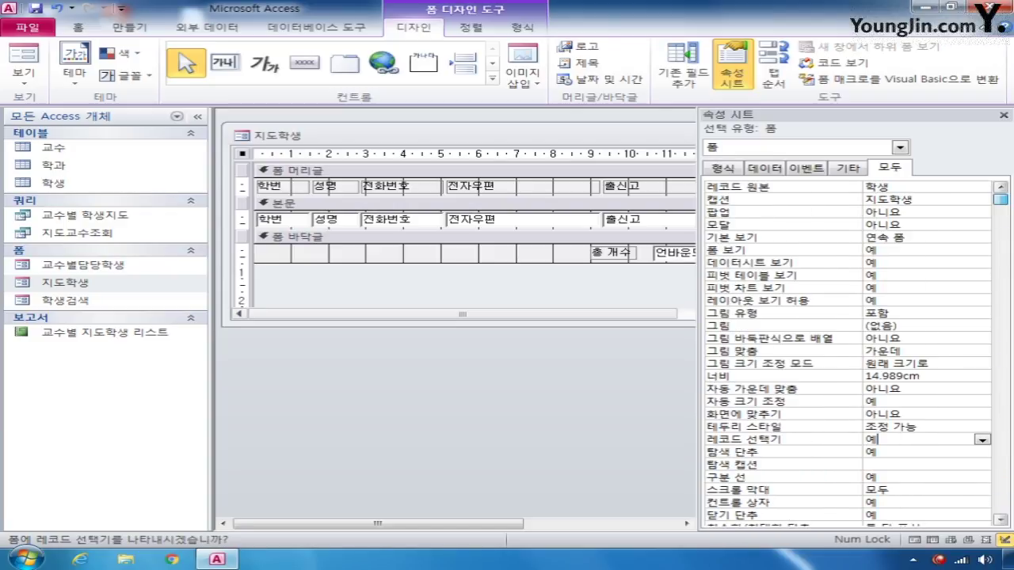
pyautogui.scroll(-2, 893, 262)
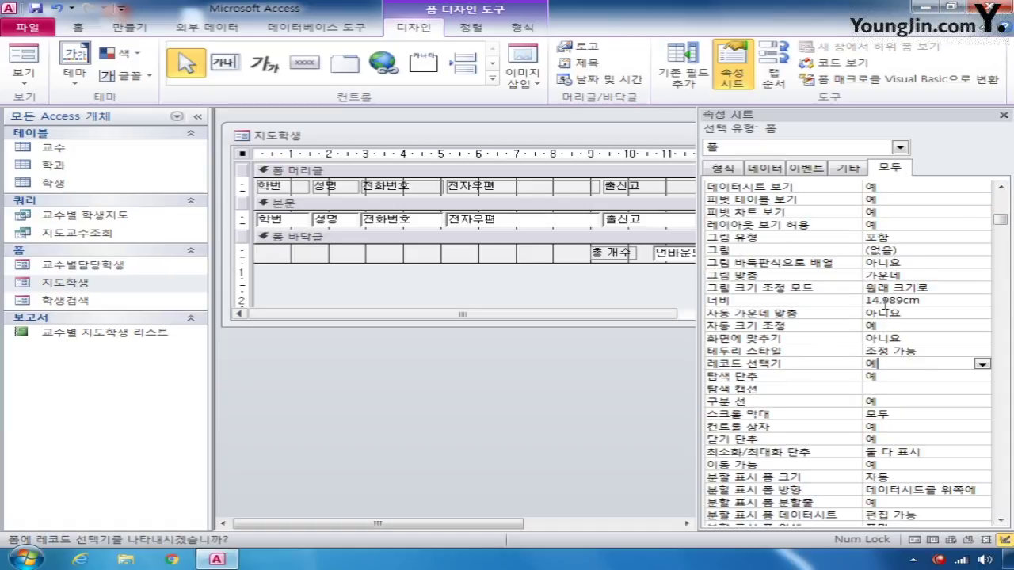
# Set both the 레코드 선택기 and 탐색 단추 properties of the 지도학생 form to 아니요.
pyautogui.scroll(2, 884, 301)
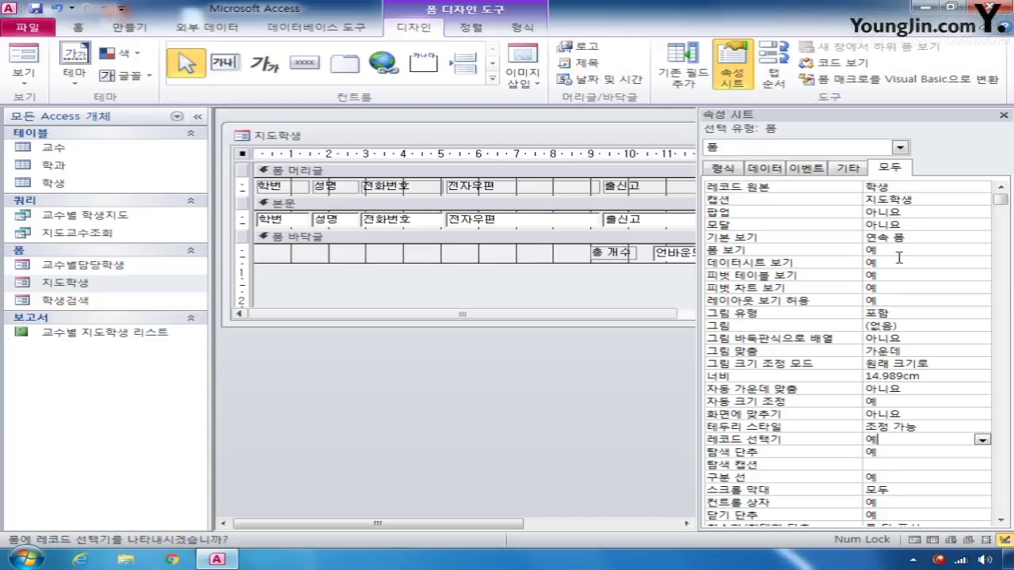
pyautogui.scroll(-2, 899, 256)
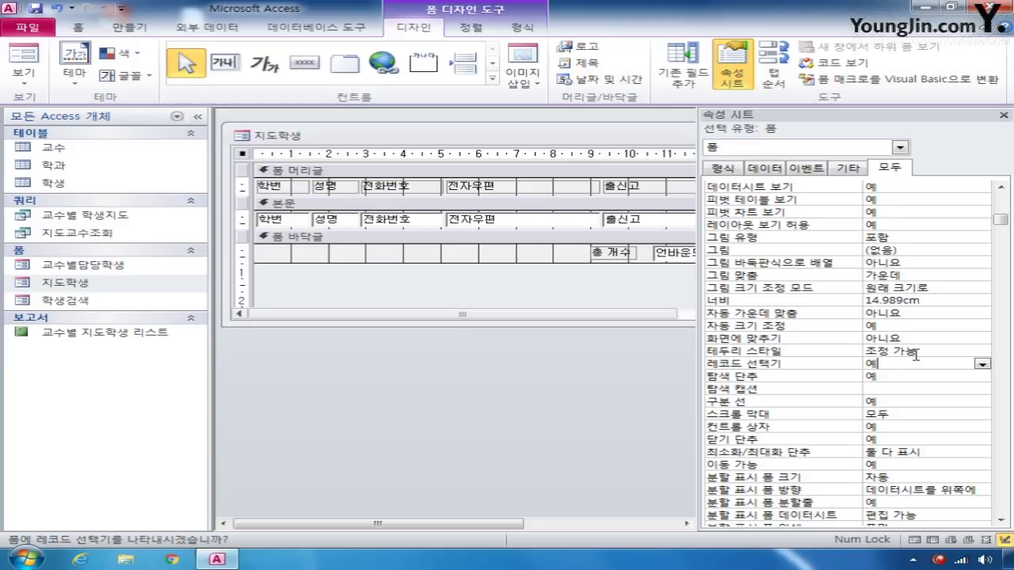
pyautogui.click(982, 364)
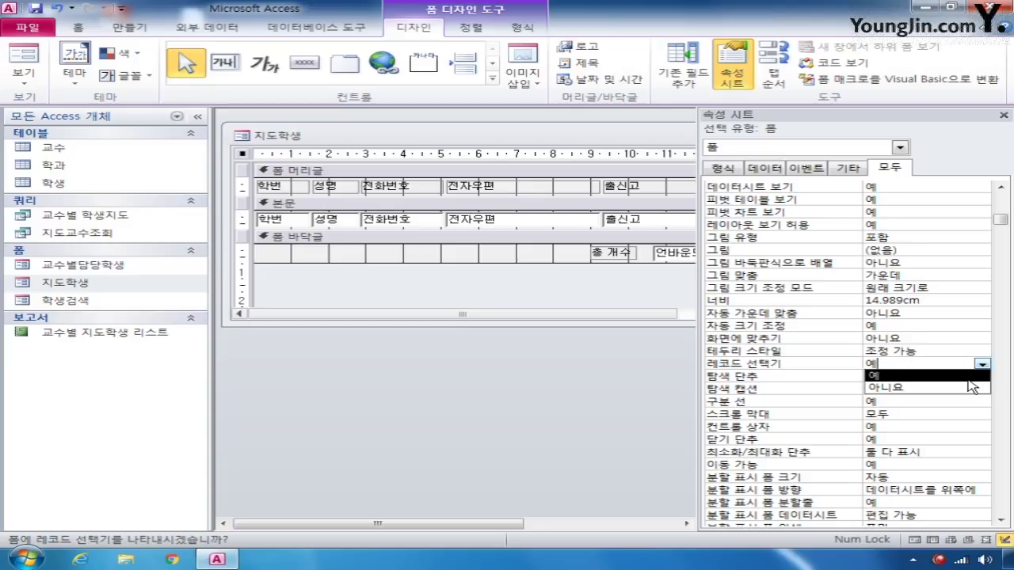
pyautogui.click(972, 386)
pyautogui.click(967, 378)
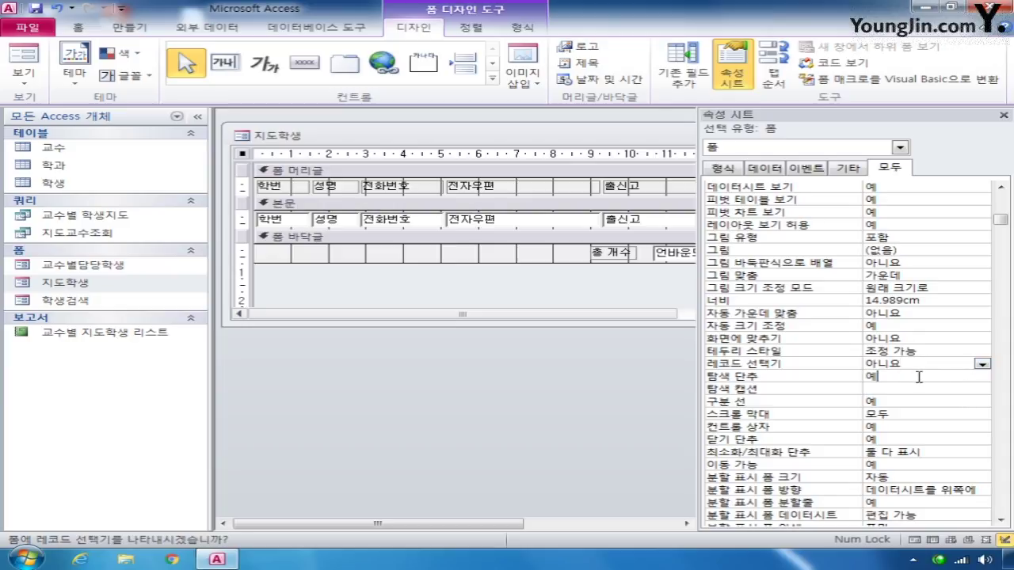
pyautogui.click(982, 377)
pyautogui.click(956, 400)
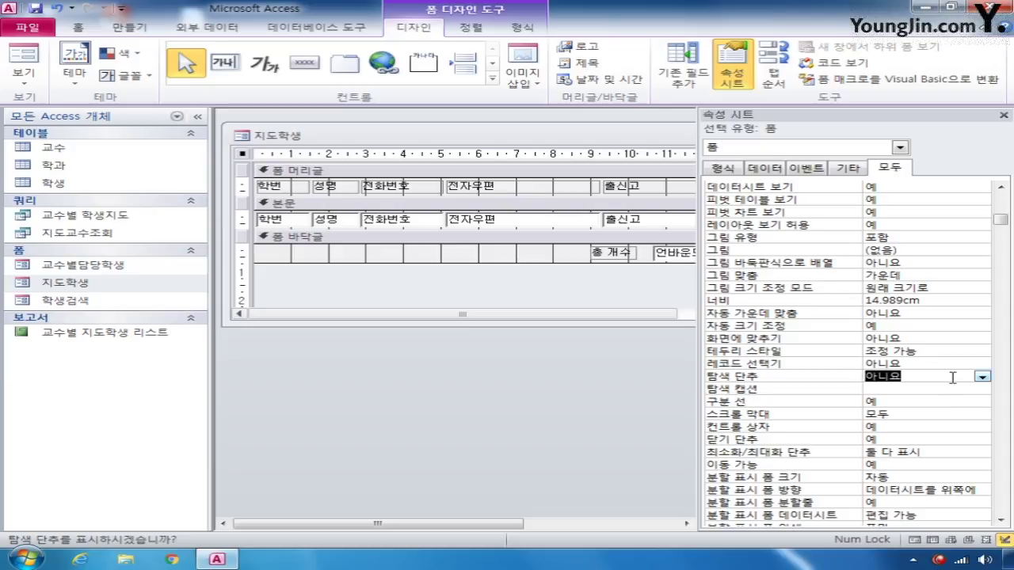
pyautogui.scroll(2, 952, 372)
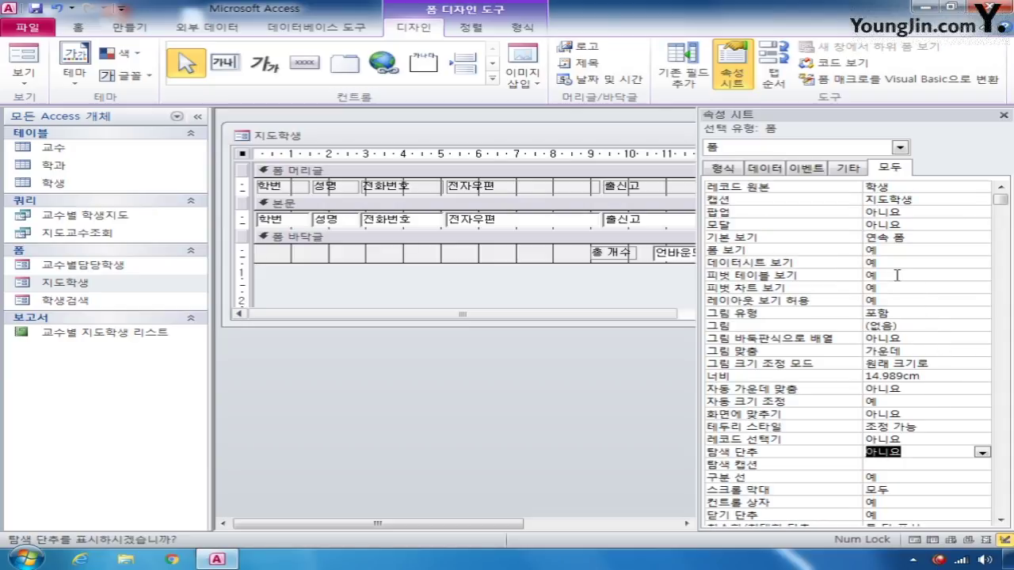
pyautogui.click(911, 452)
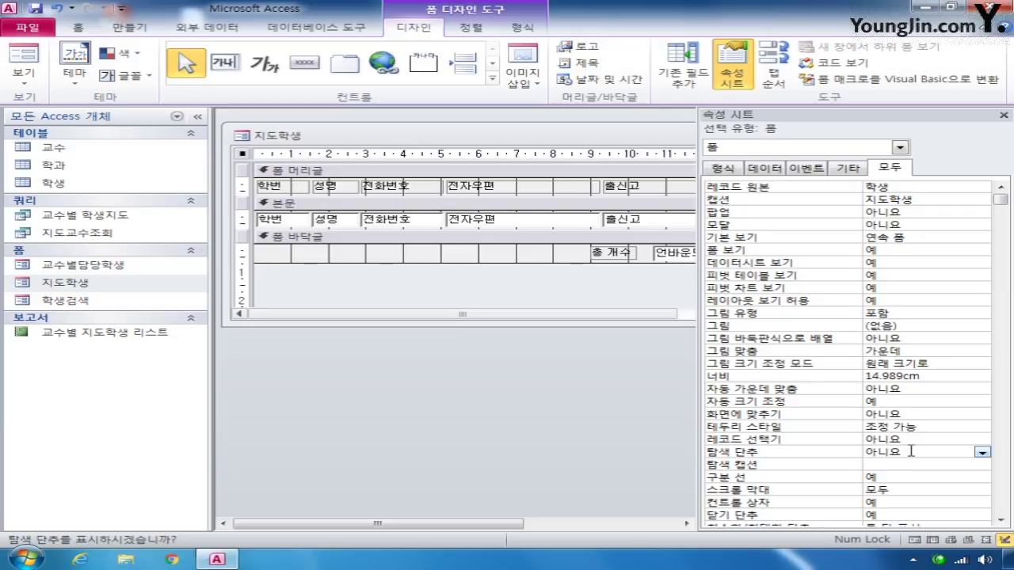